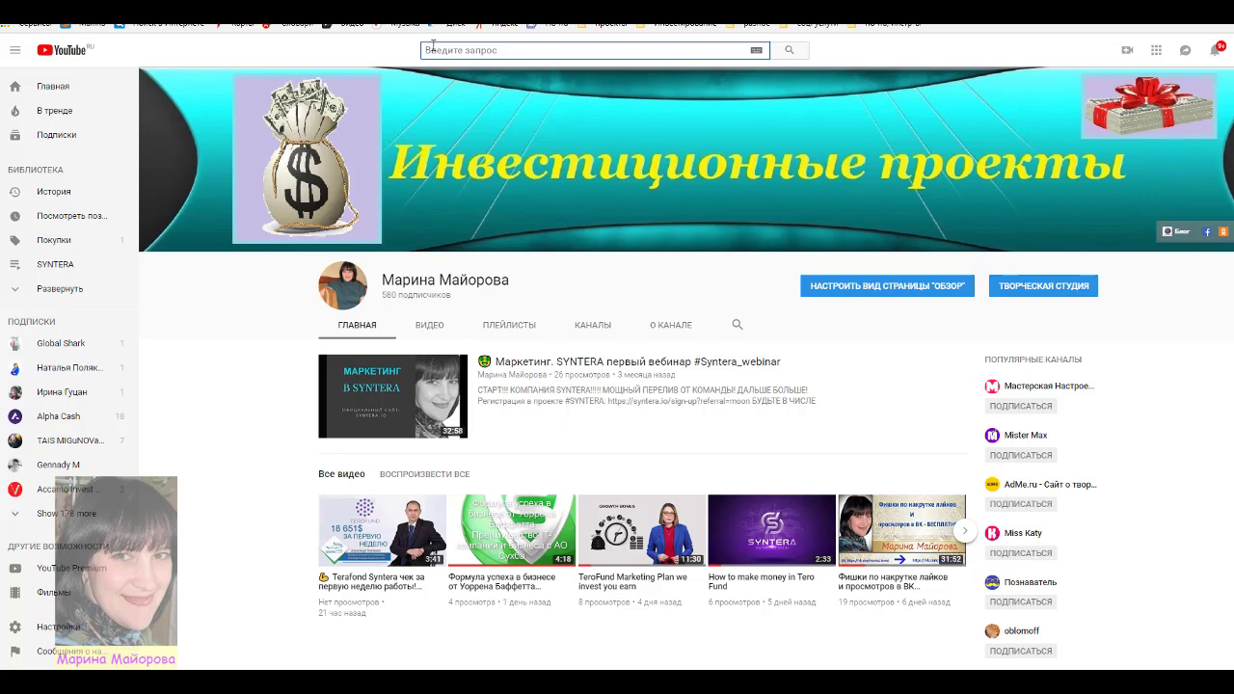
Step: Search YouTube for "Интро скачать"
{"action": "type", "text": "Интро"}
{"action": "key", "text": "Return"}
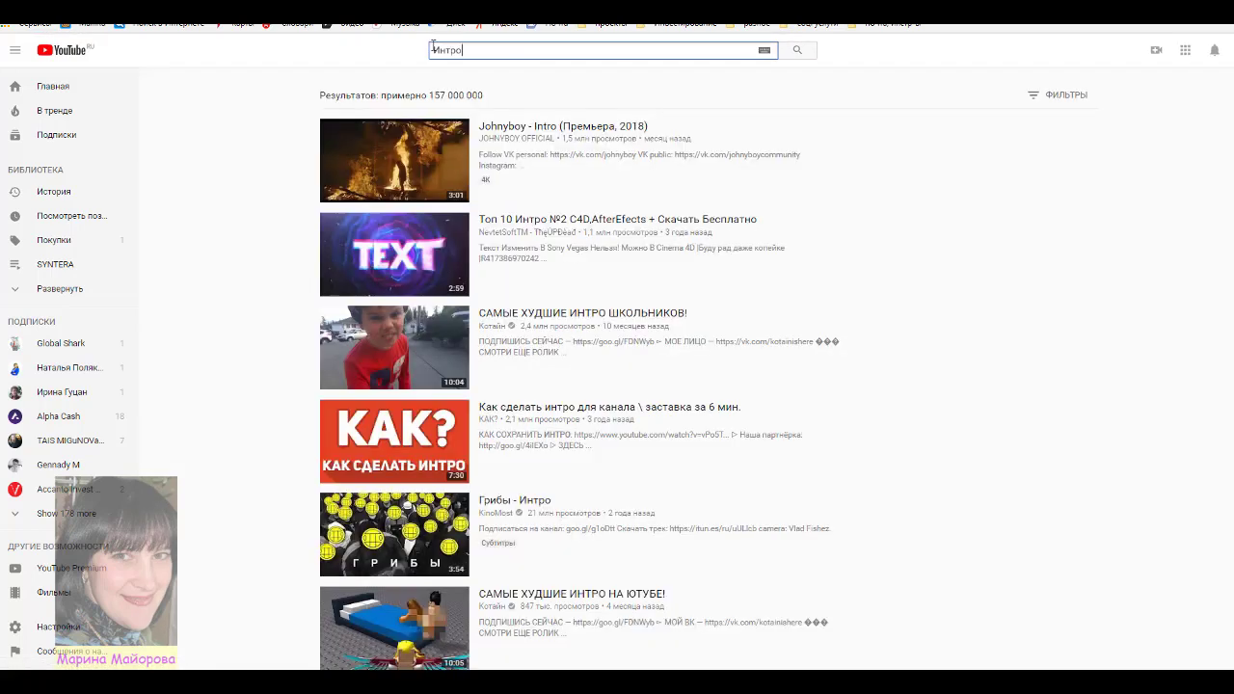
{"action": "type", "text": "скачать"}
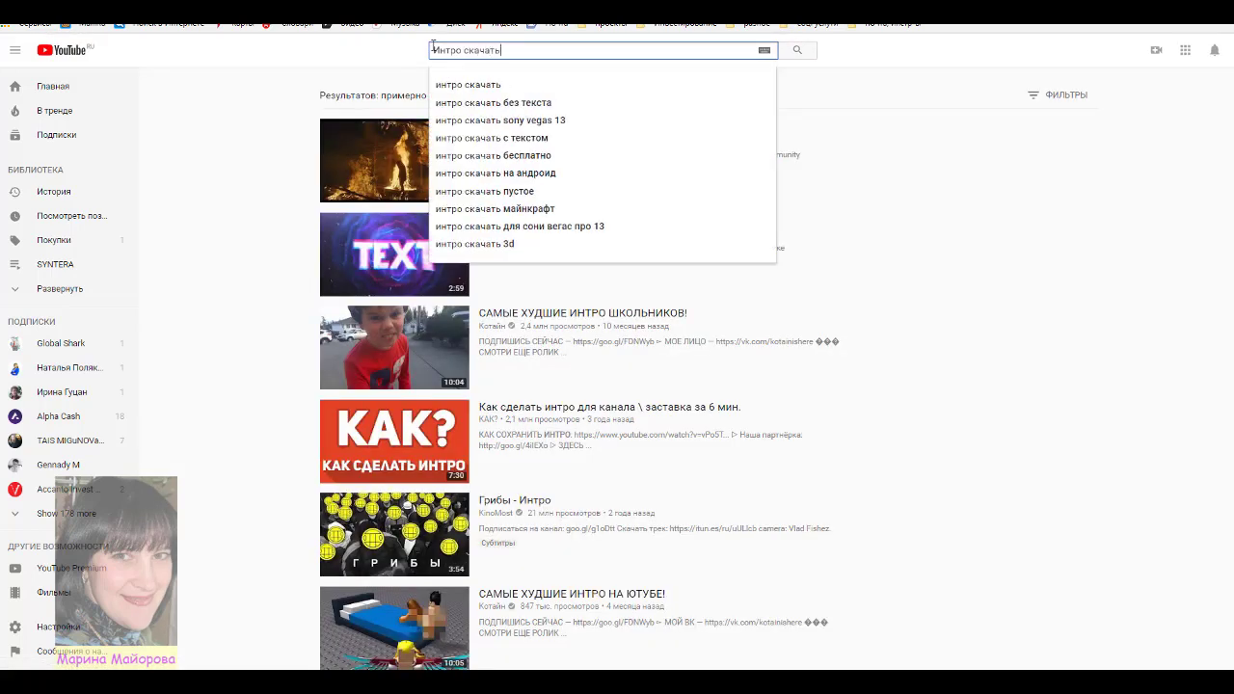
{"action": "key", "text": "Return"}
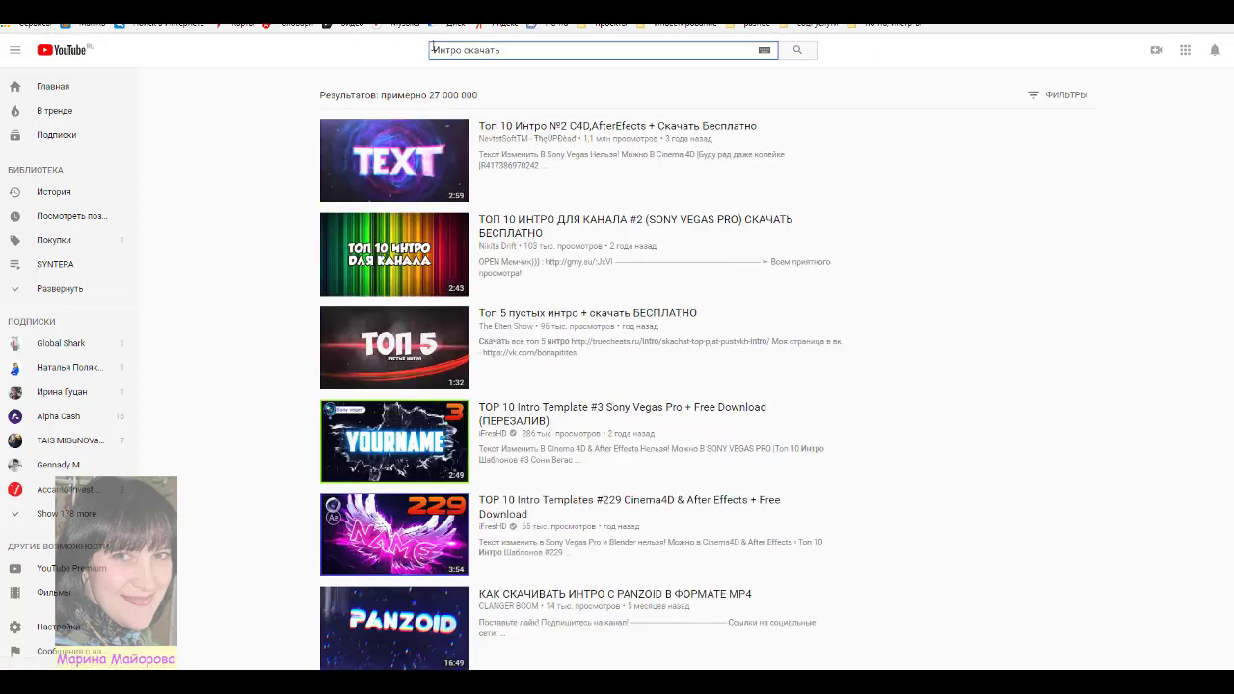
Step: Open the video "ТОП 10 ИНТРО ДЛЯ КАНАЛА #2 (SONY VEGAS PRO) СКАЧАТЬ БЕСПЛАТНО", mute it and expand its description
{"action": "left_click", "coordinate": [502, 229]}
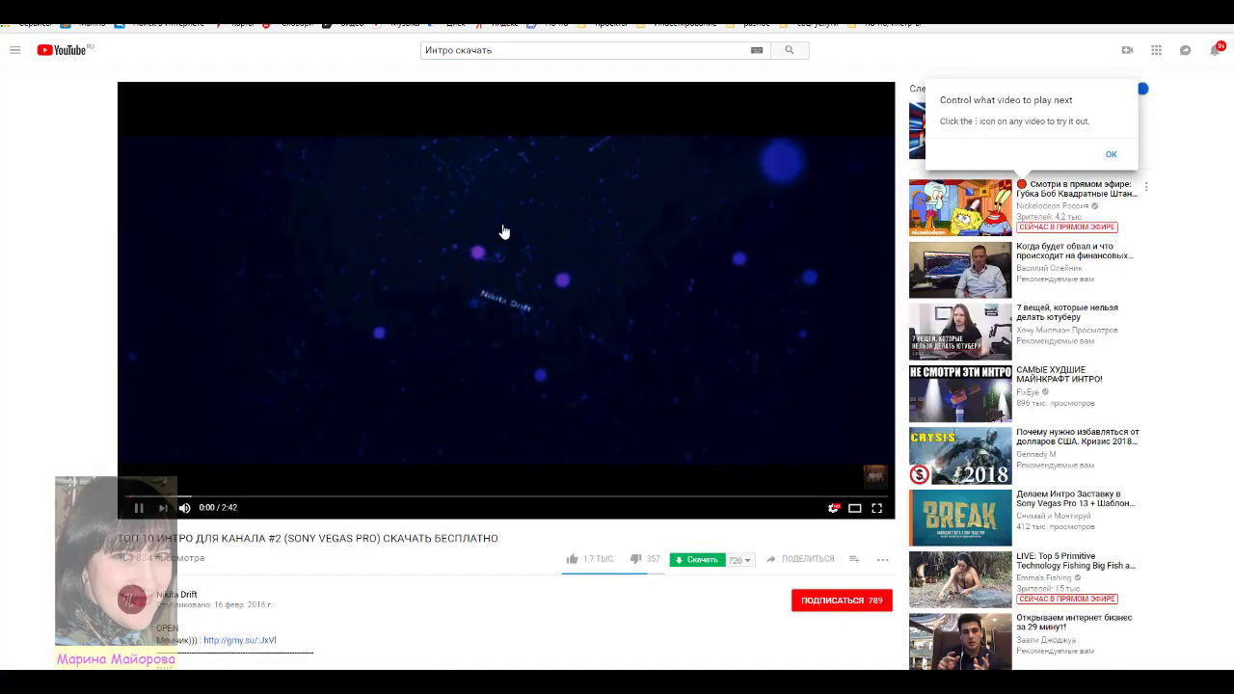
{"action": "key", "text": "m"}
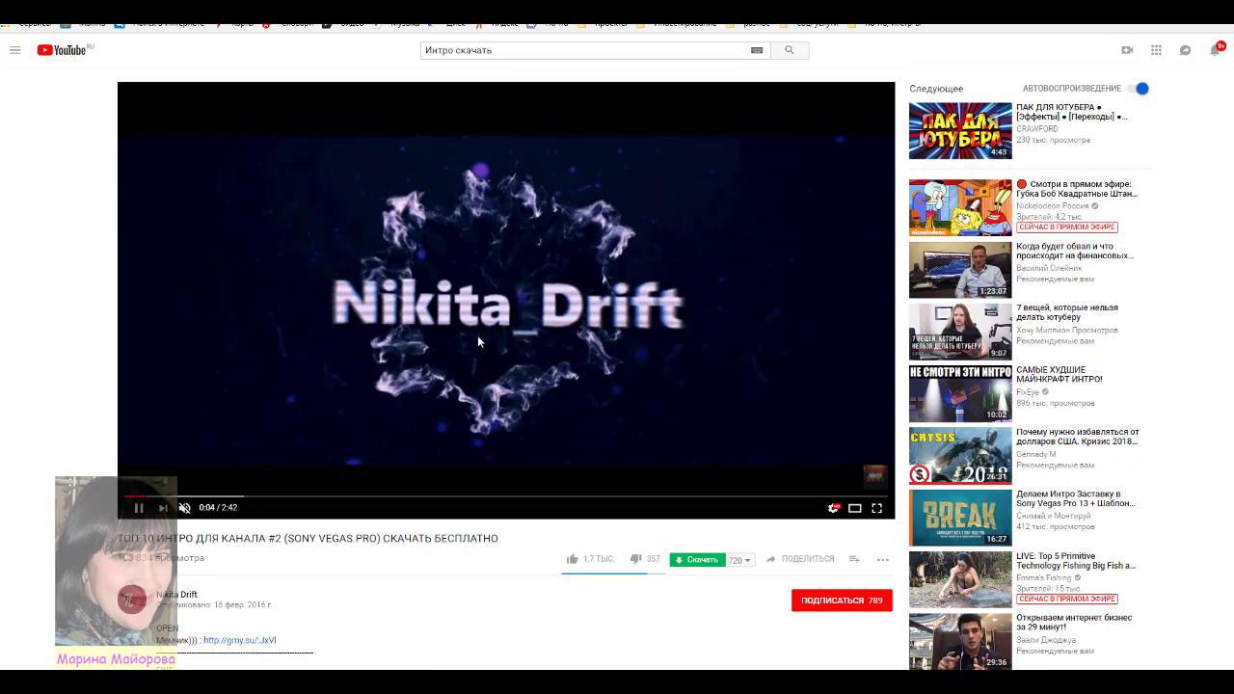
{"action": "scroll", "coordinate": [383, 464], "scroll_direction": "down", "scroll_amount": 2}
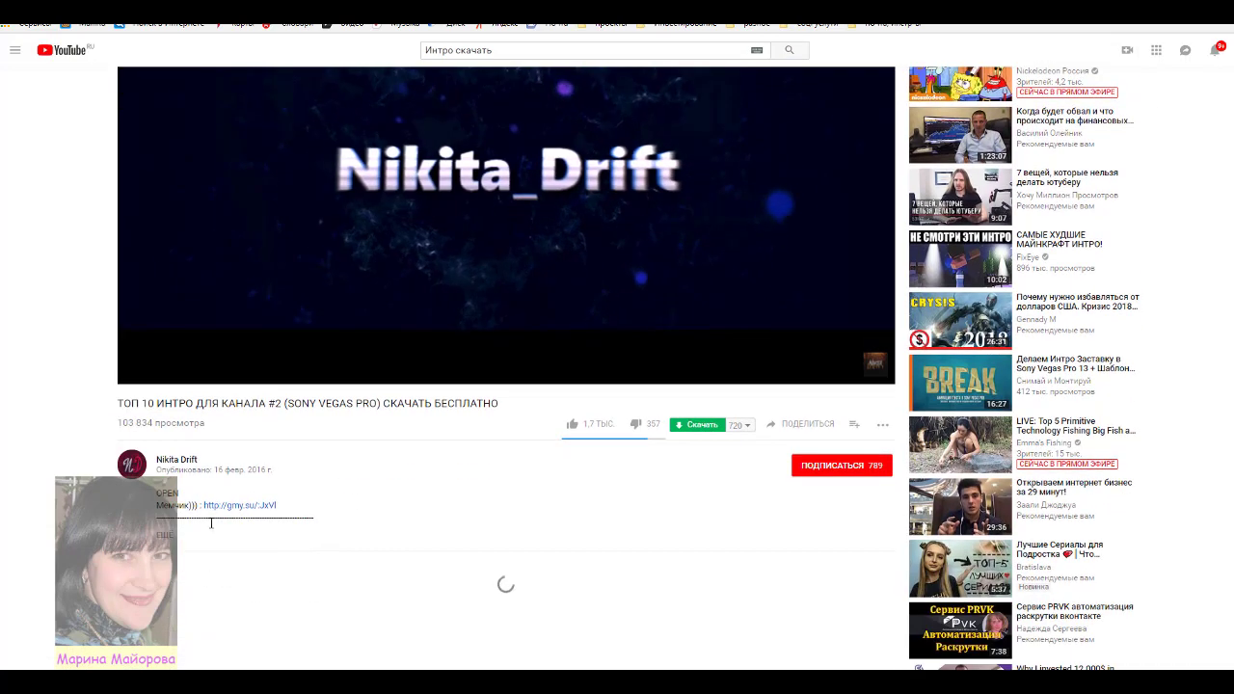
{"action": "left_click", "coordinate": [165, 536]}
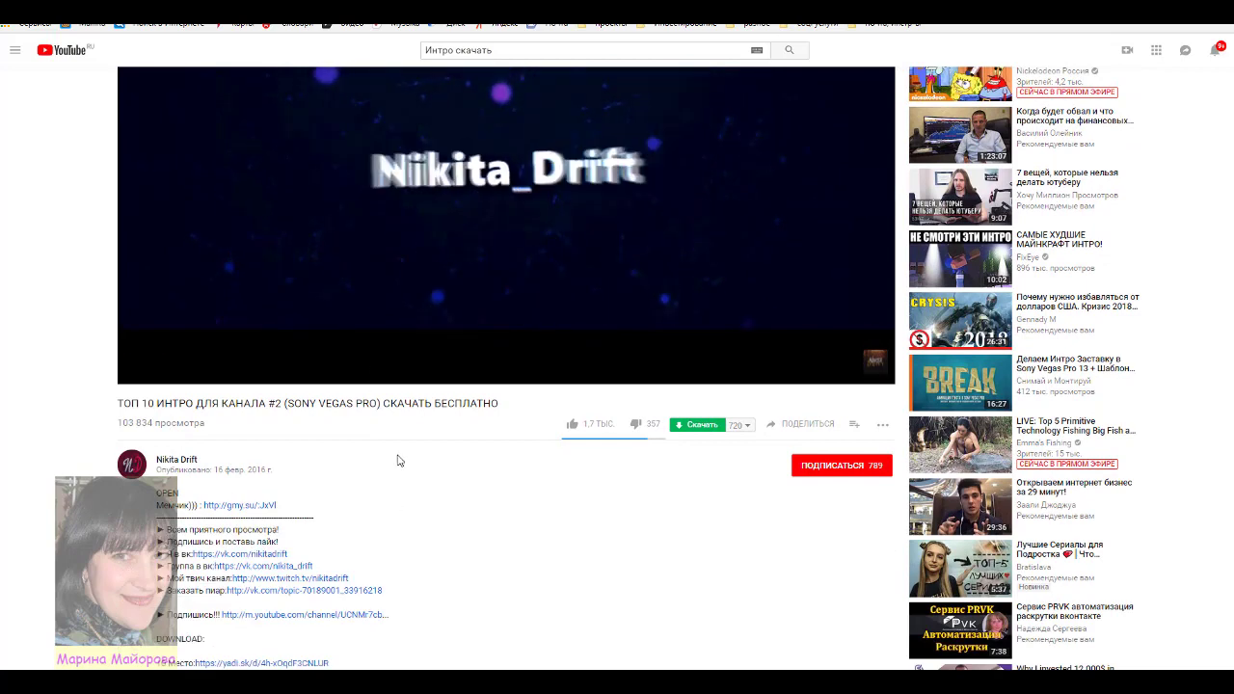
Step: Download the RAR archive linked as "7 Место" from Yandex Disk and move it from the downloads folder to the desktop
{"action": "scroll", "coordinate": [402, 455], "scroll_direction": "down", "scroll_amount": 3}
{"action": "scroll", "coordinate": [260, 463], "scroll_direction": "down", "scroll_amount": 2}
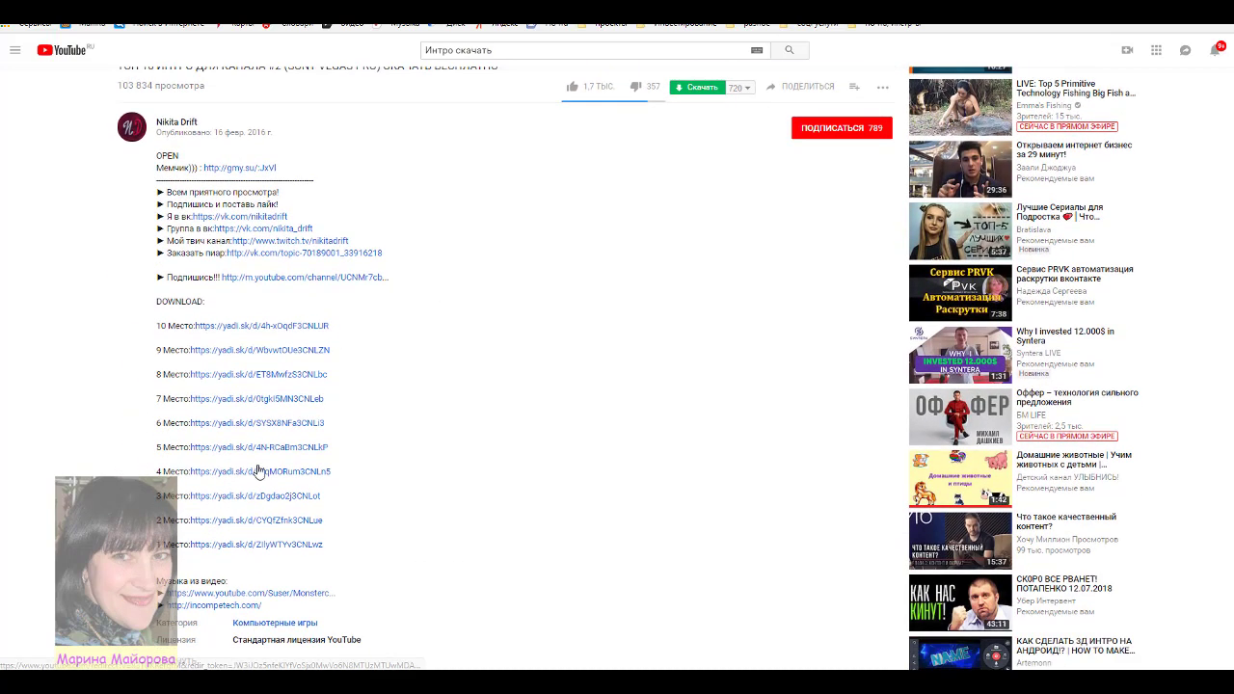
{"action": "left_click", "coordinate": [238, 401]}
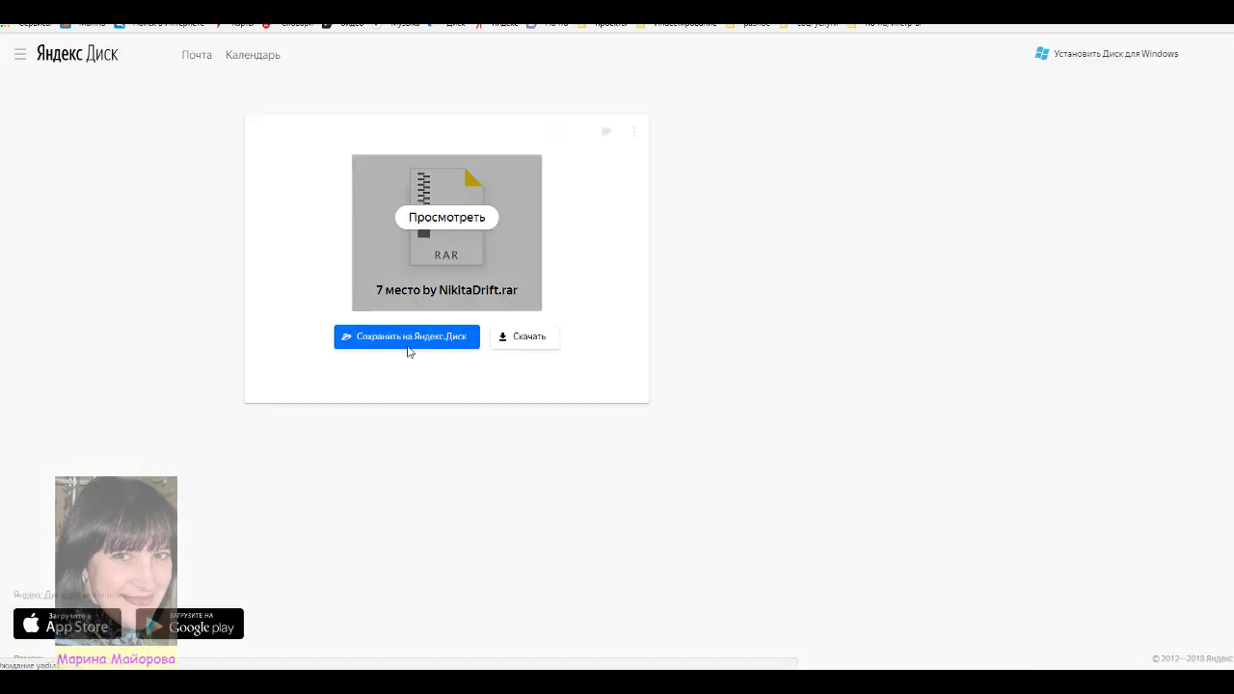
{"action": "left_click", "coordinate": [529, 338]}
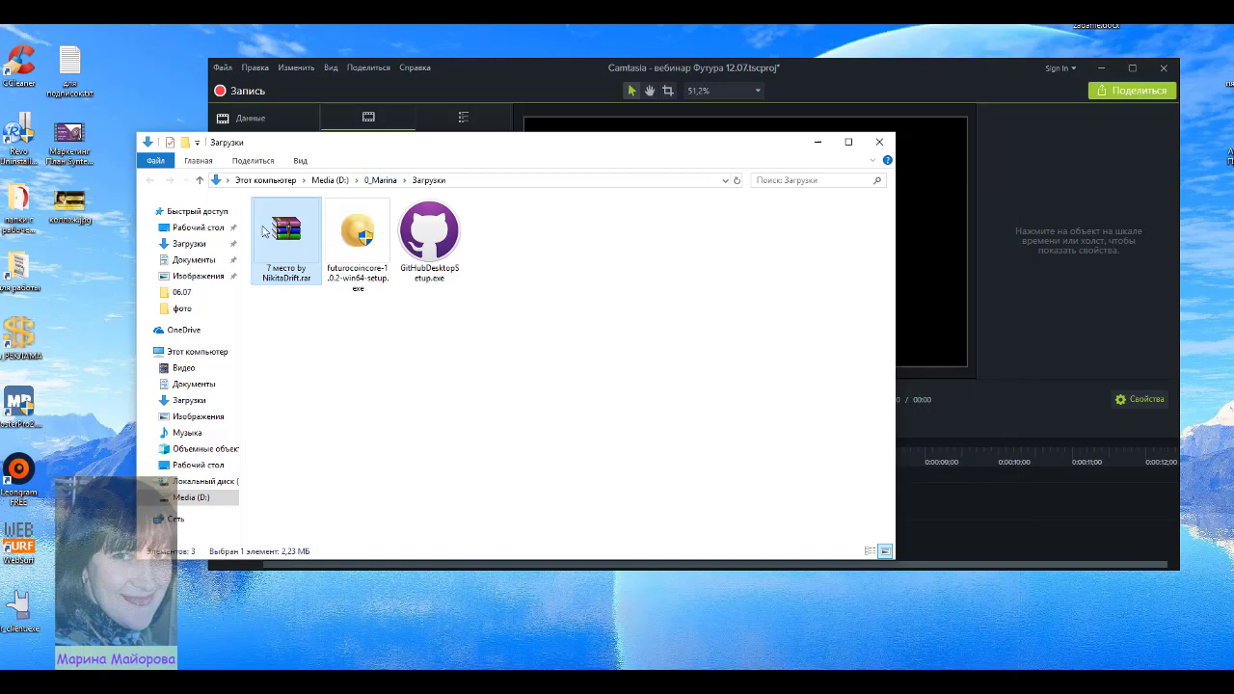
{"action": "left_click_drag", "start_coordinate": [274, 248], "coordinate": [98, 614]}
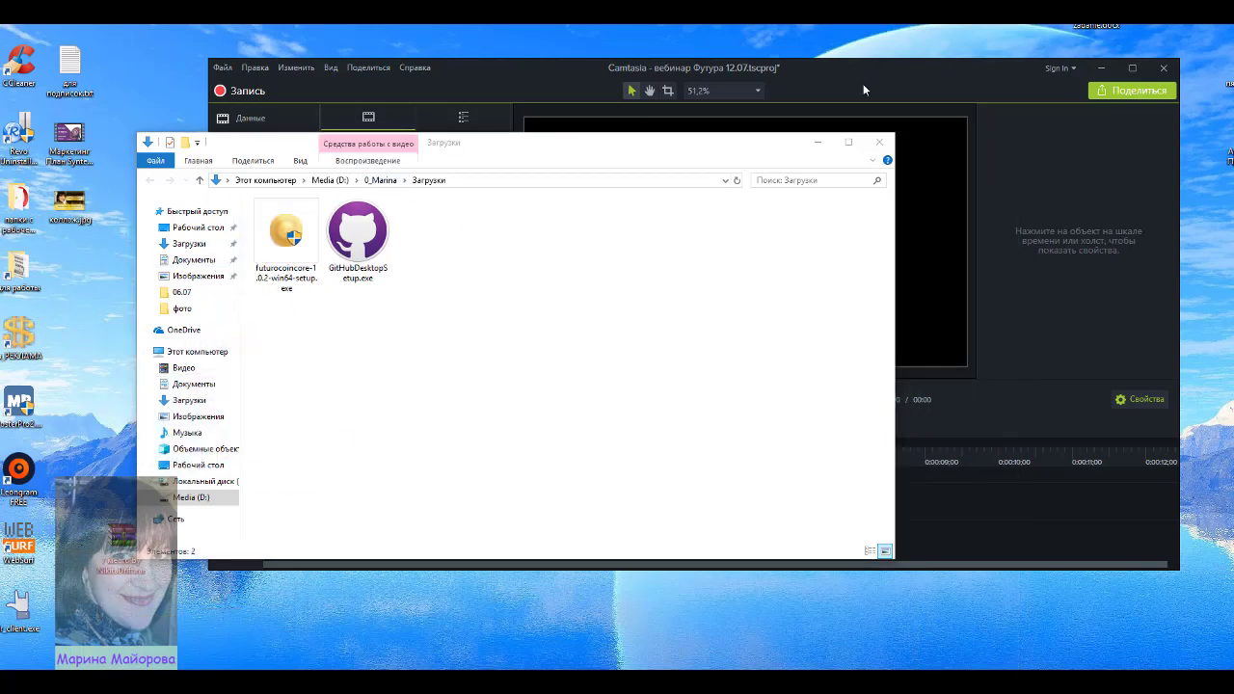
{"action": "left_click", "coordinate": [880, 142]}
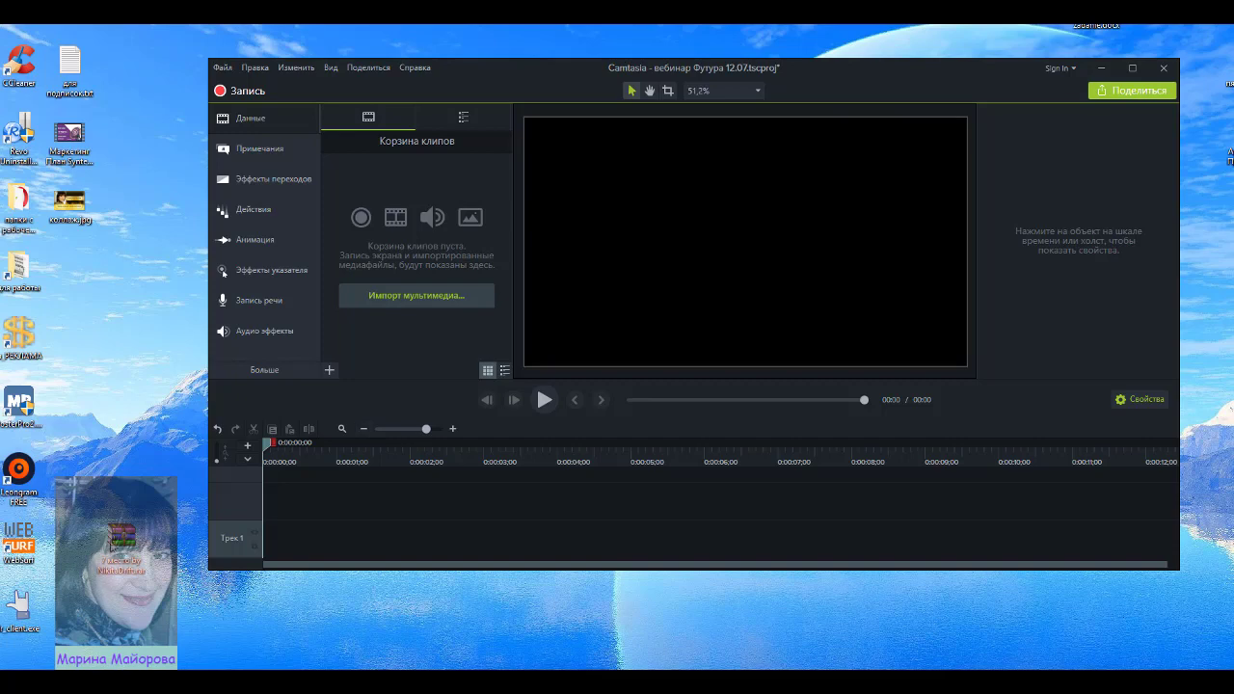
Step: Extract the "7 место" archive to a folder of the same name on the desktop and delete the archive
{"action": "double_click", "coordinate": [120, 535]}
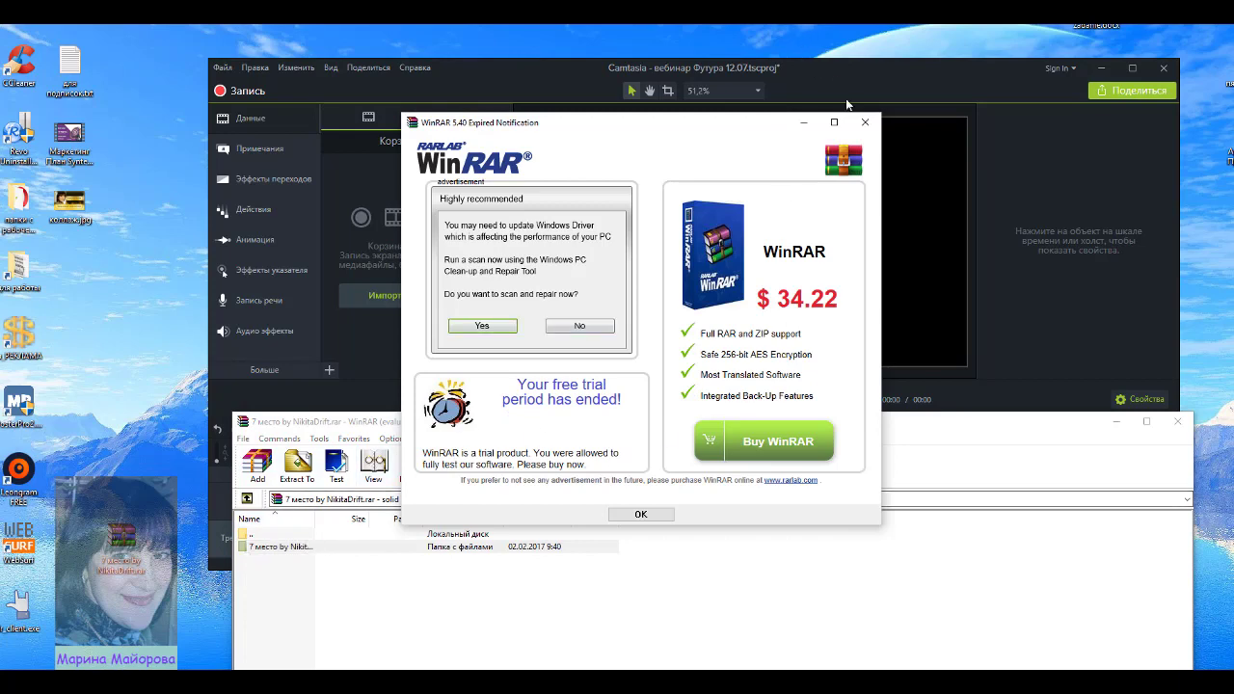
{"action": "left_click", "coordinate": [865, 121]}
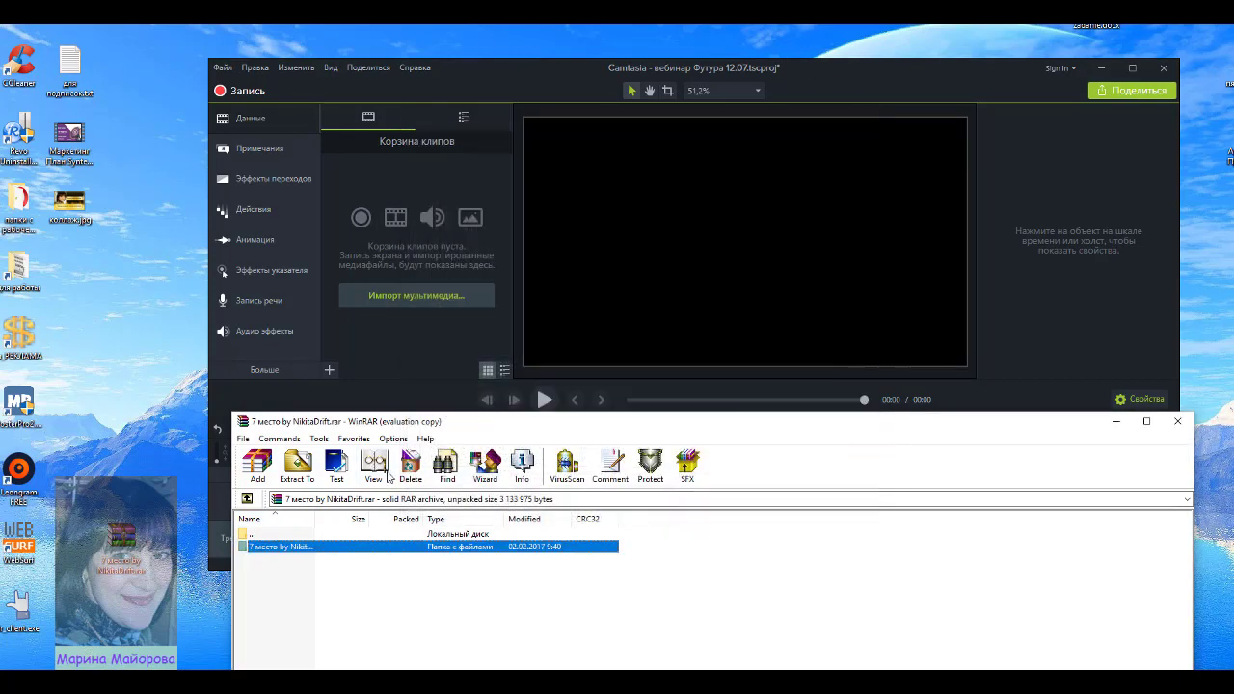
{"action": "left_click", "coordinate": [299, 472]}
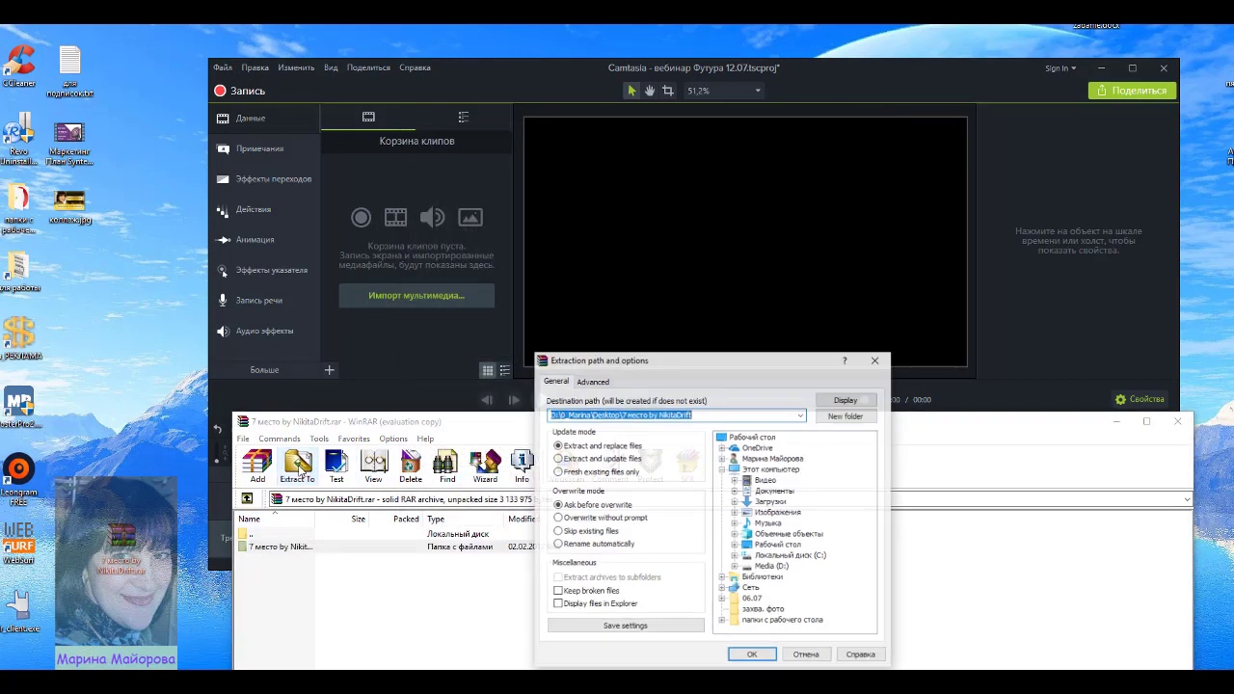
{"action": "left_click", "coordinate": [753, 656]}
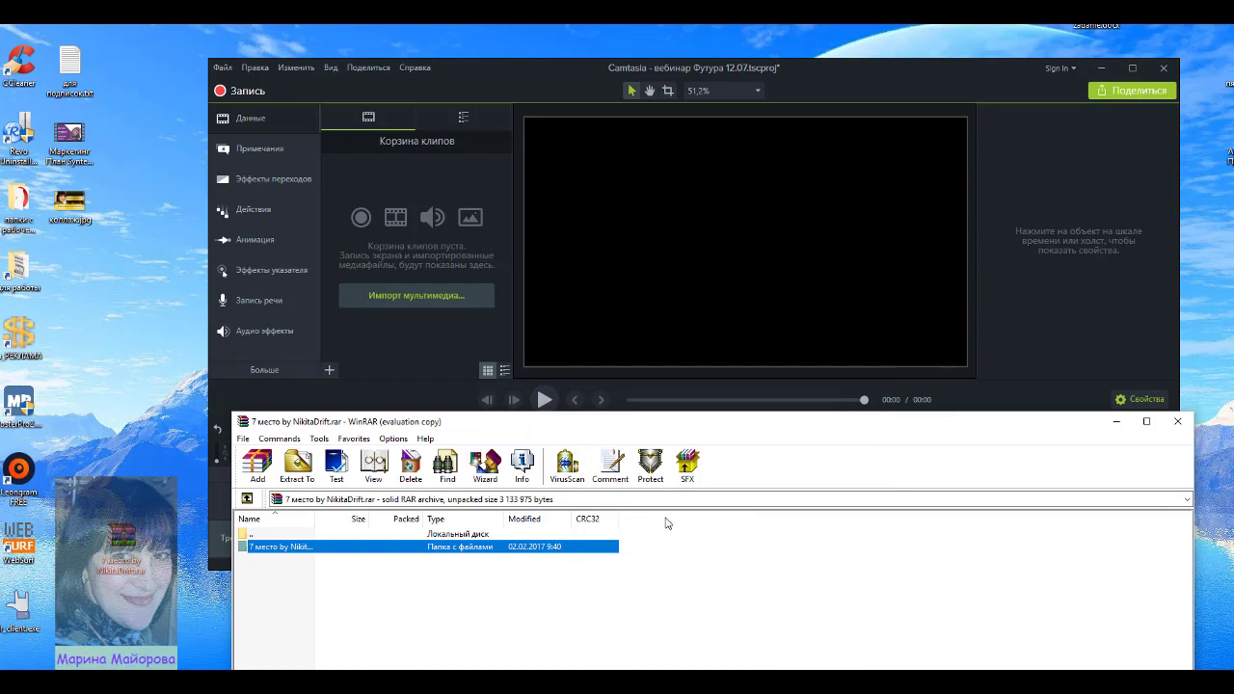
{"action": "left_click", "coordinate": [1181, 422]}
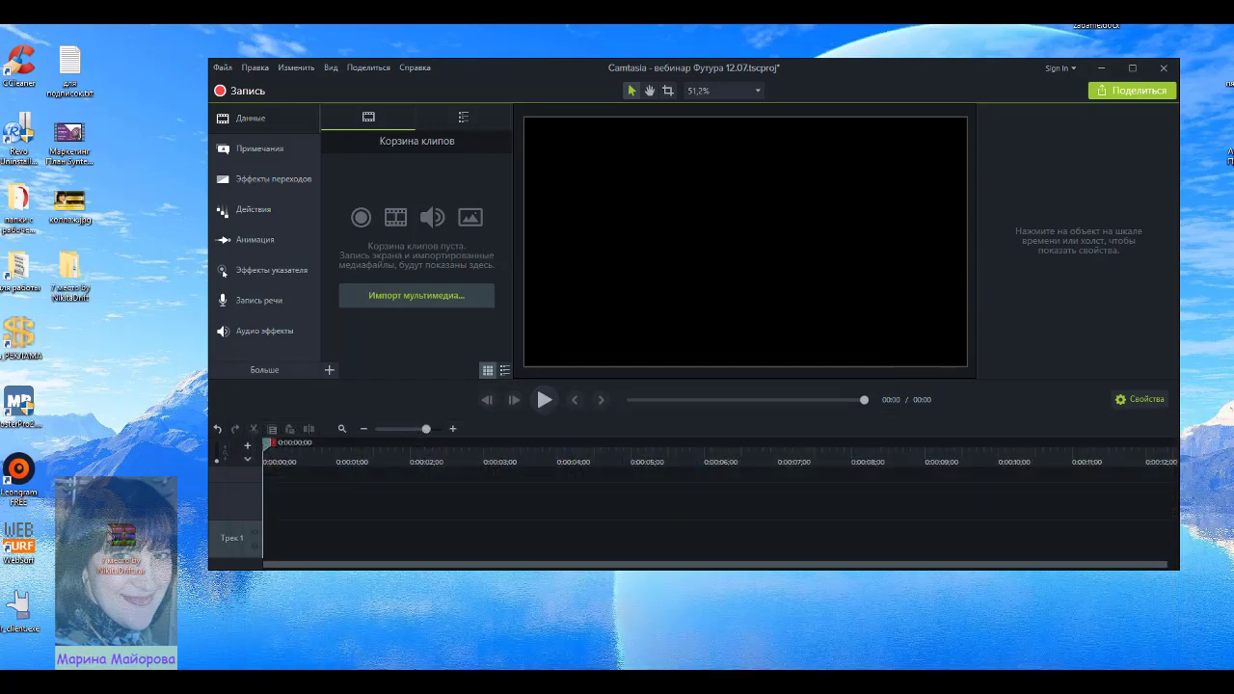
{"action": "right_click", "coordinate": [119, 533]}
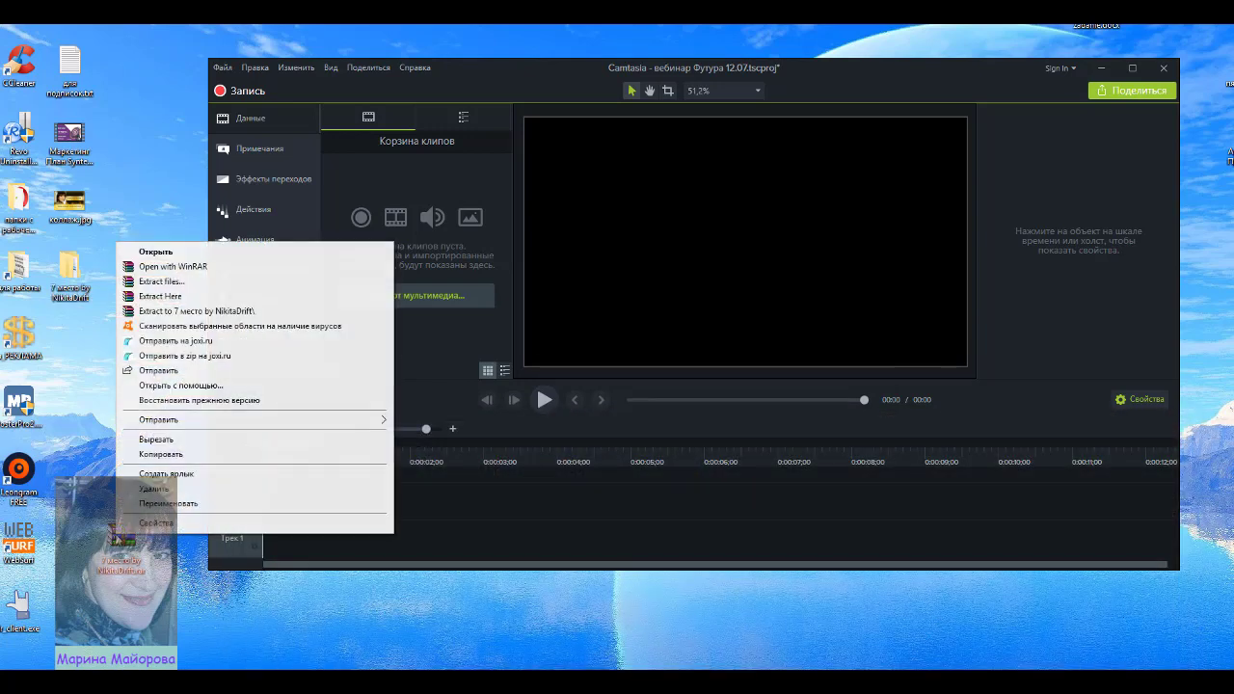
{"action": "left_click", "coordinate": [145, 490]}
Step: Open the inner folder of the extracted "7 место" folder and play ClipAndMusic.wmv to preview it
{"action": "double_click", "coordinate": [70, 288]}
{"action": "double_click", "coordinate": [354, 241]}
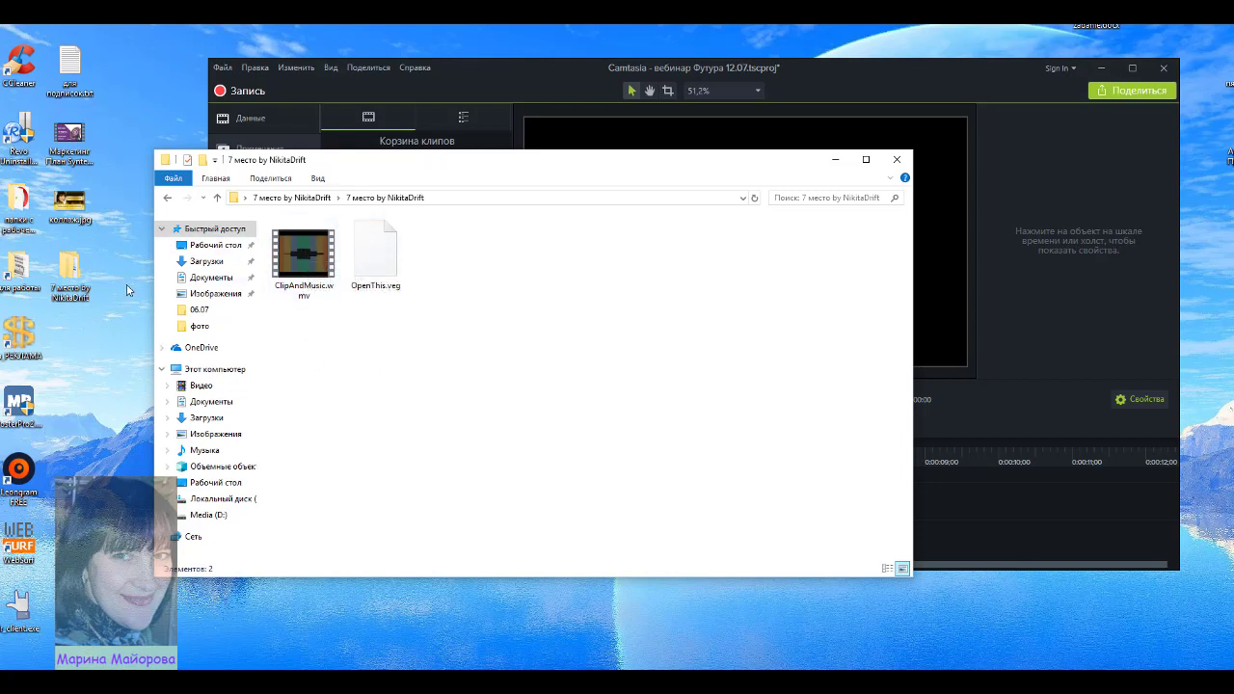
{"action": "double_click", "coordinate": [298, 258]}
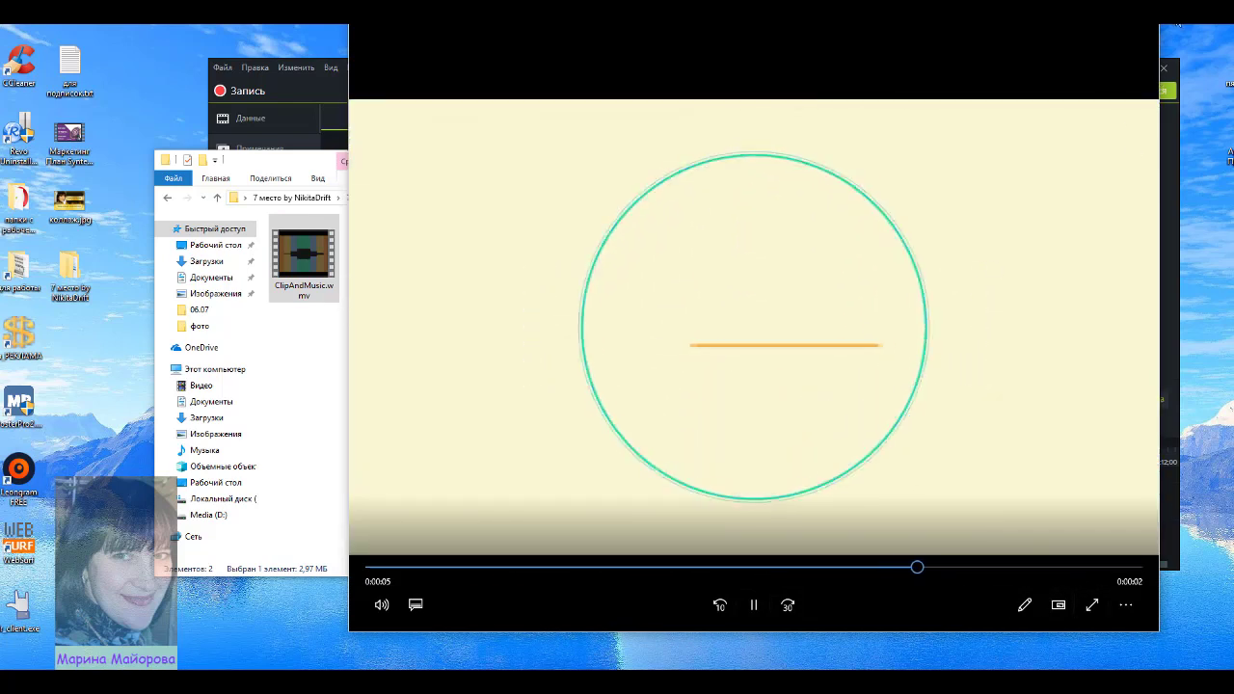
{"action": "key", "text": "alt+F4"}
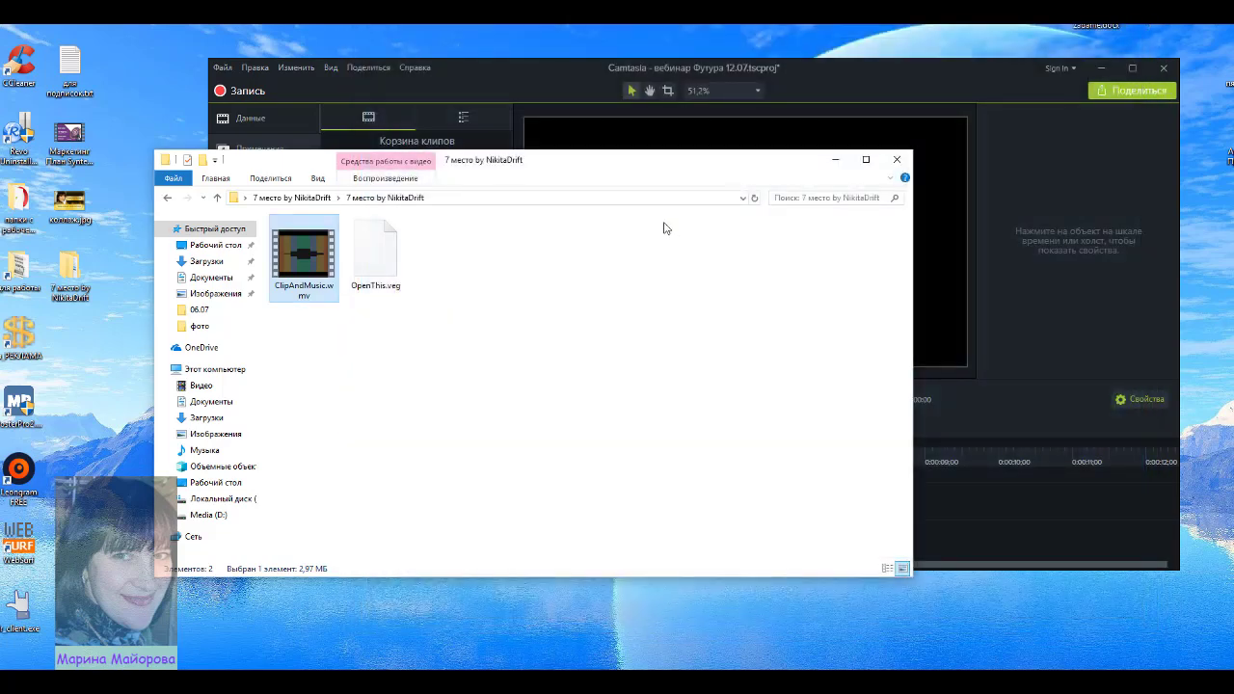
Step: Import ClipAndMusic.wmv into Camtasia's media bin and place it at the start of track 1
{"action": "left_click_drag", "start_coordinate": [570, 169], "coordinate": [1055, 220]}
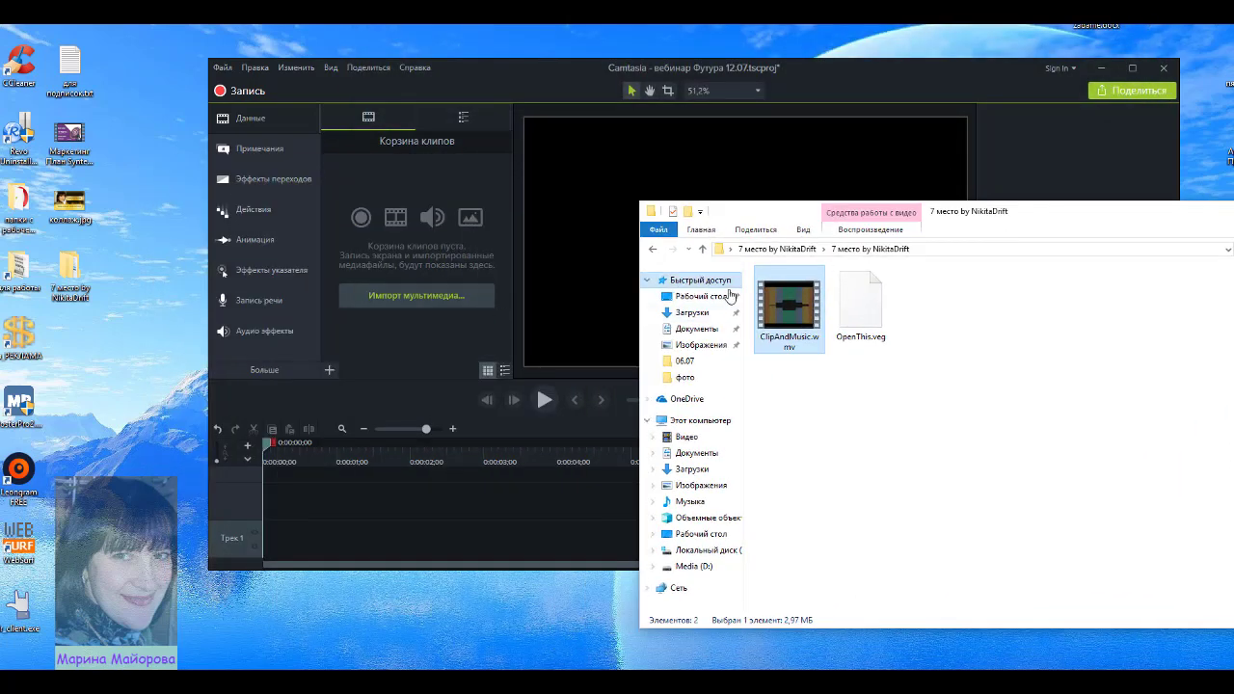
{"action": "left_click_drag", "start_coordinate": [780, 307], "coordinate": [364, 279]}
{"action": "left_click_drag", "start_coordinate": [1067, 216], "coordinate": [871, 326]}
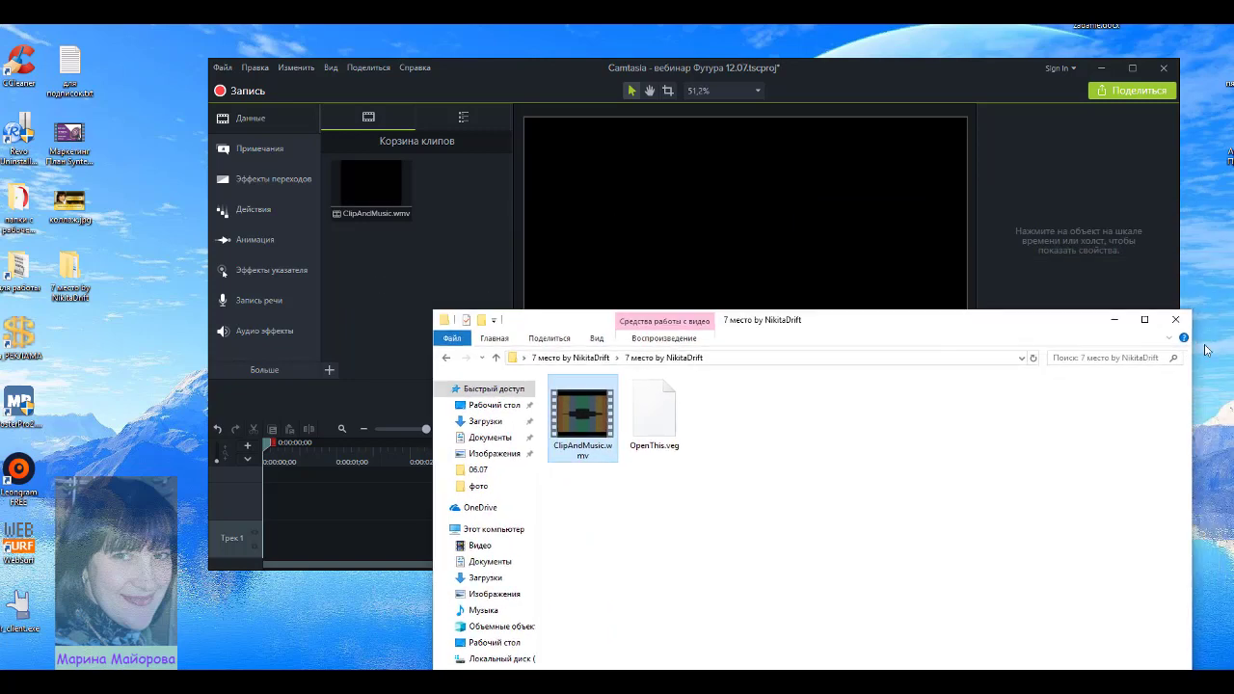
{"action": "left_click", "coordinate": [1178, 325]}
{"action": "left_click_drag", "start_coordinate": [360, 184], "coordinate": [264, 558]}
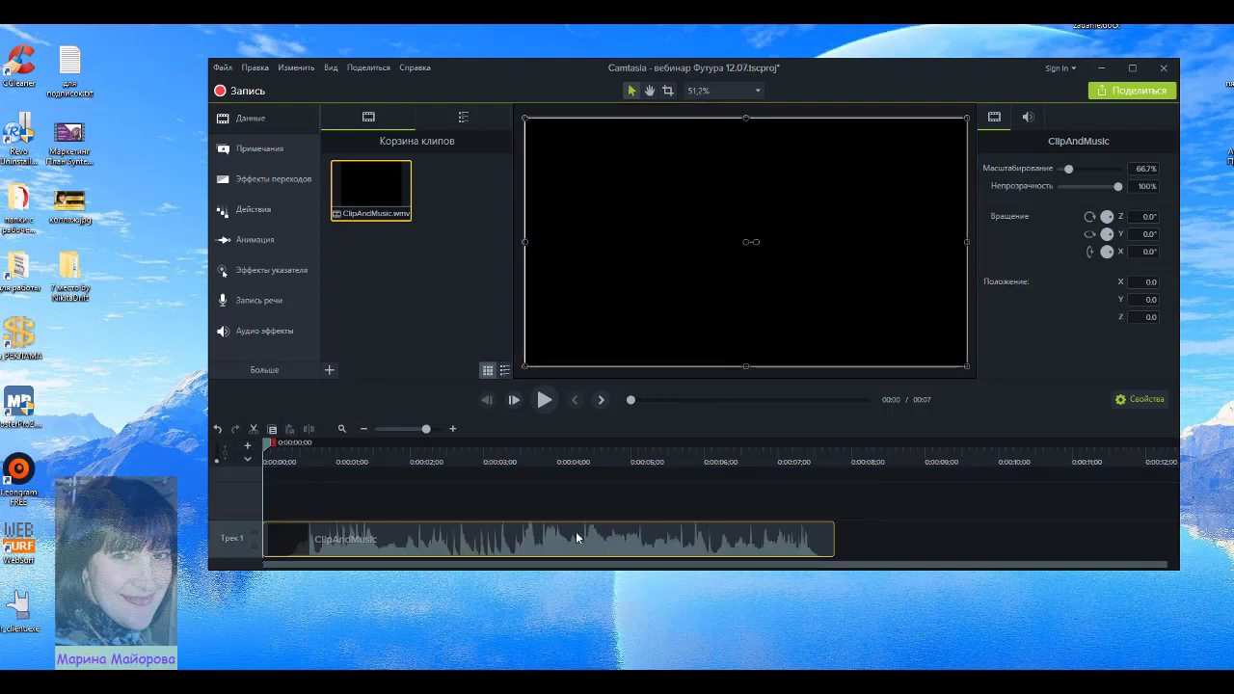
Step: Play the intro clip from the start of the timeline and pause it at 2 seconds
{"action": "left_click", "coordinate": [545, 399]}
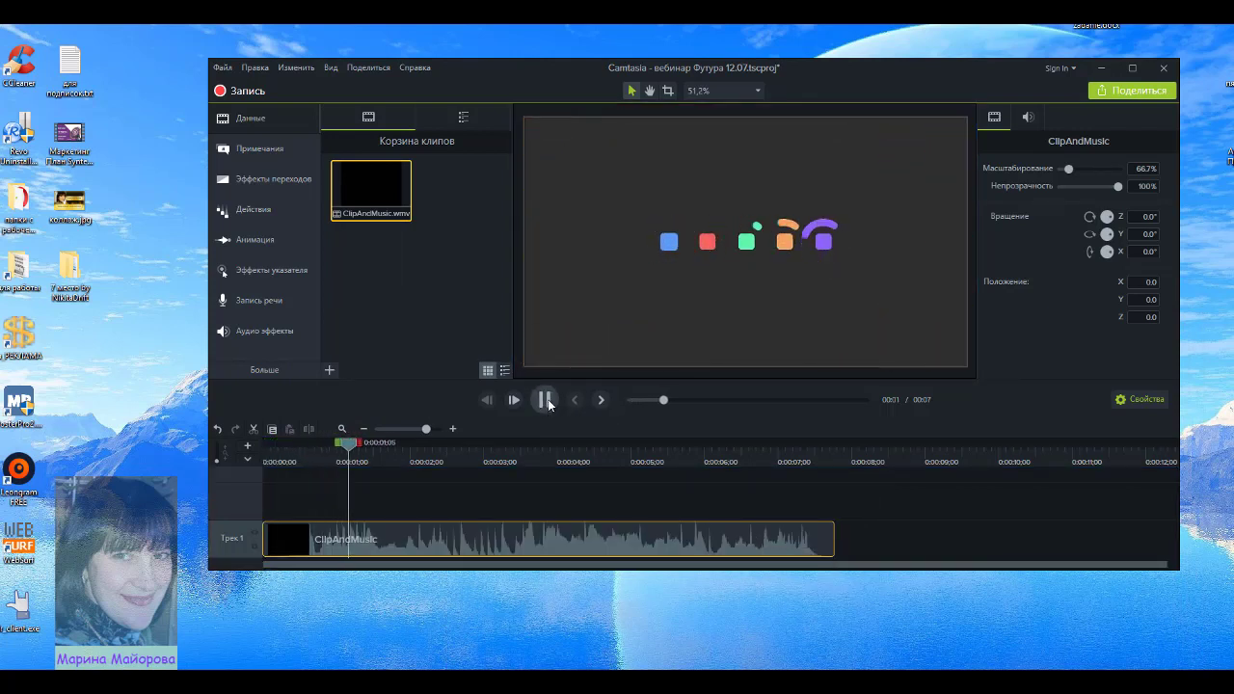
{"action": "left_click", "coordinate": [546, 399]}
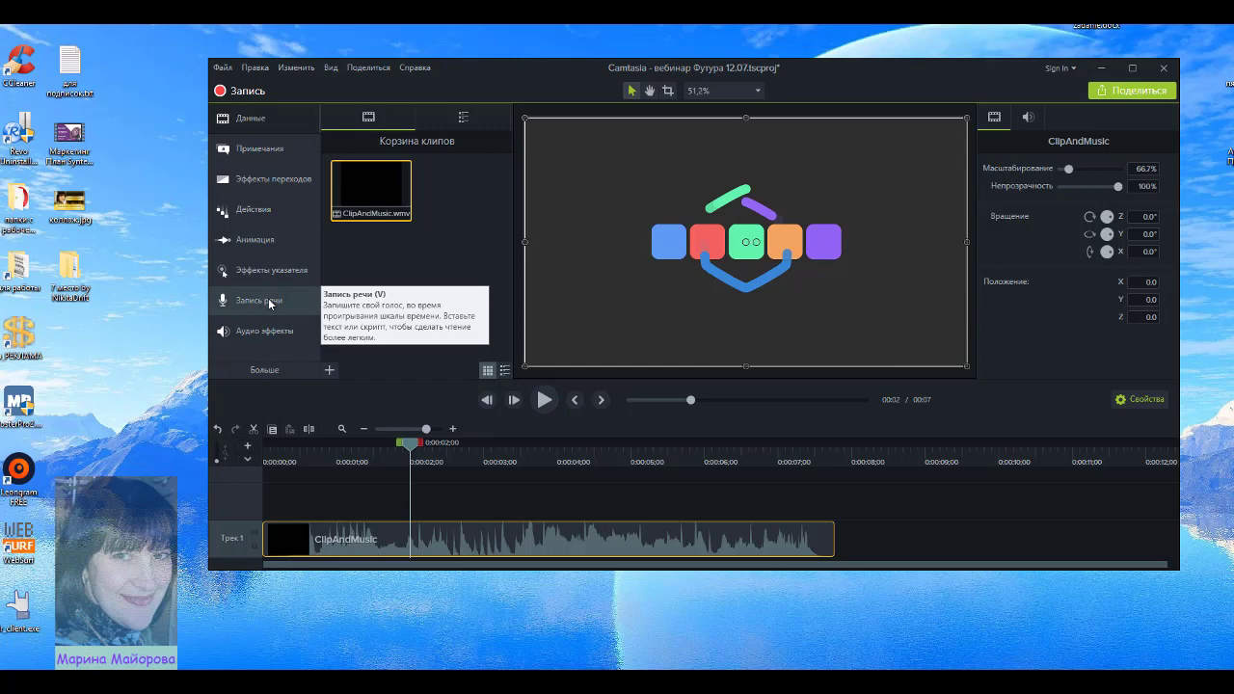
{"action": "left_click", "coordinate": [252, 179]}
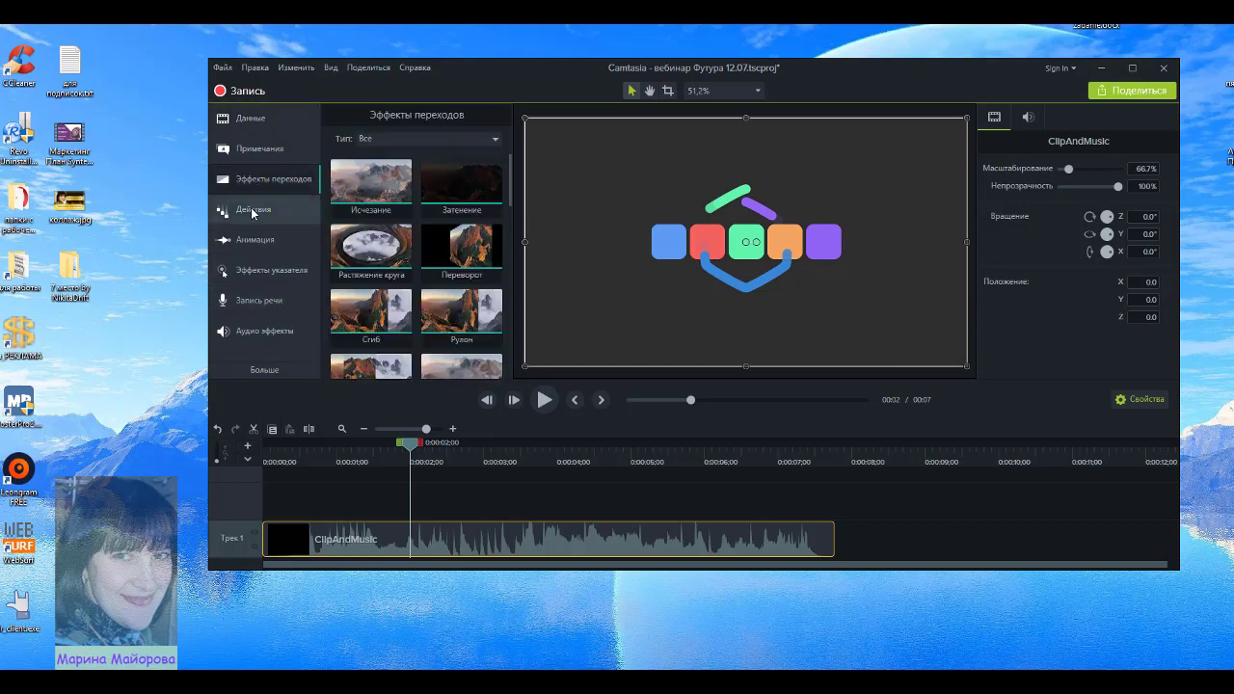
{"action": "left_click", "coordinate": [253, 240]}
{"action": "left_click", "coordinate": [248, 212]}
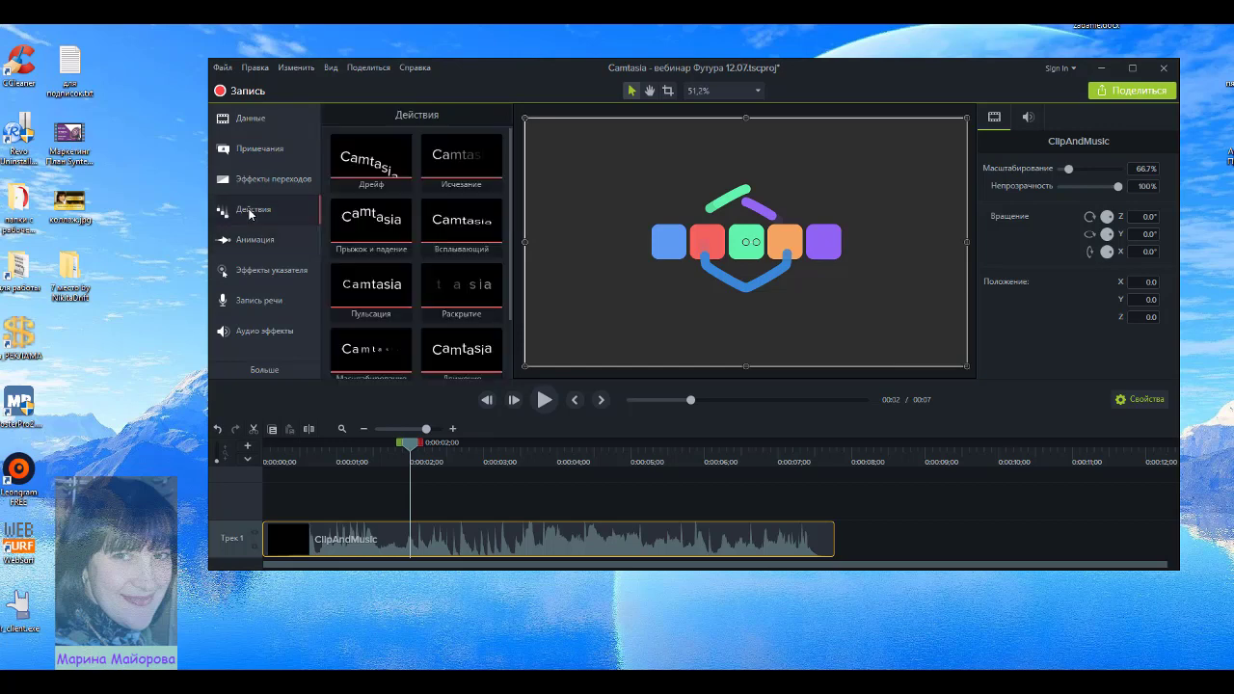
{"action": "left_click", "coordinate": [259, 300]}
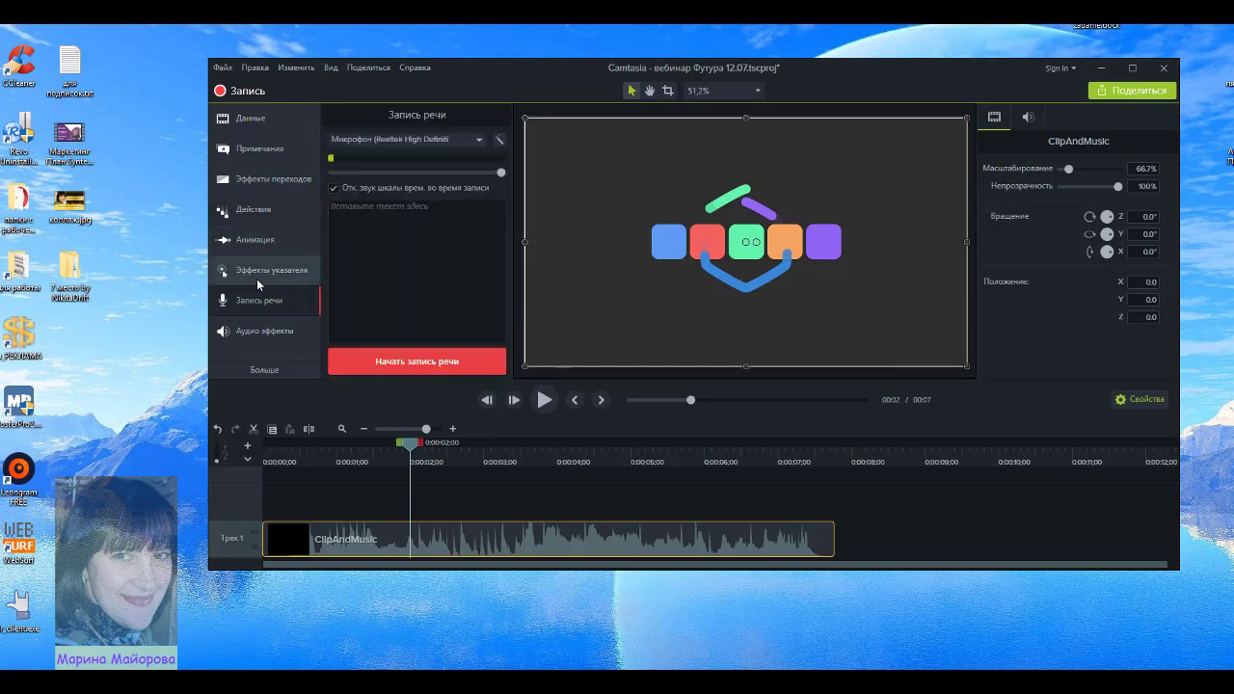
{"action": "left_click", "coordinate": [259, 275]}
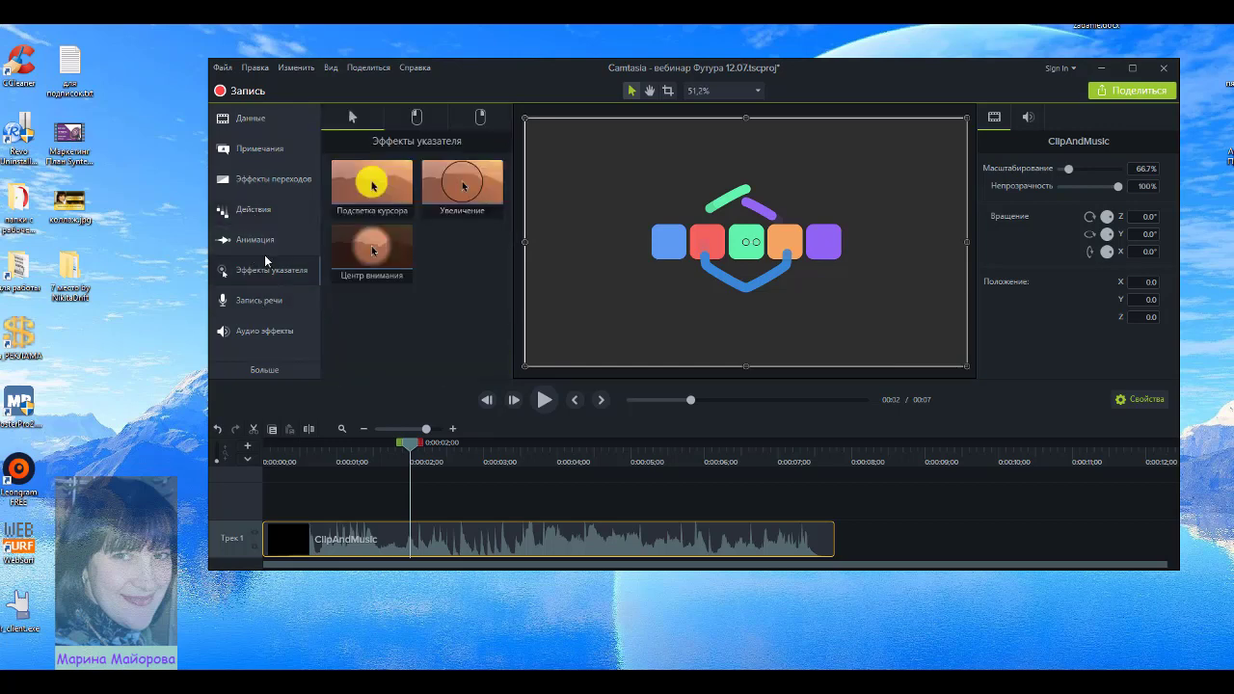
{"action": "left_click", "coordinate": [266, 119]}
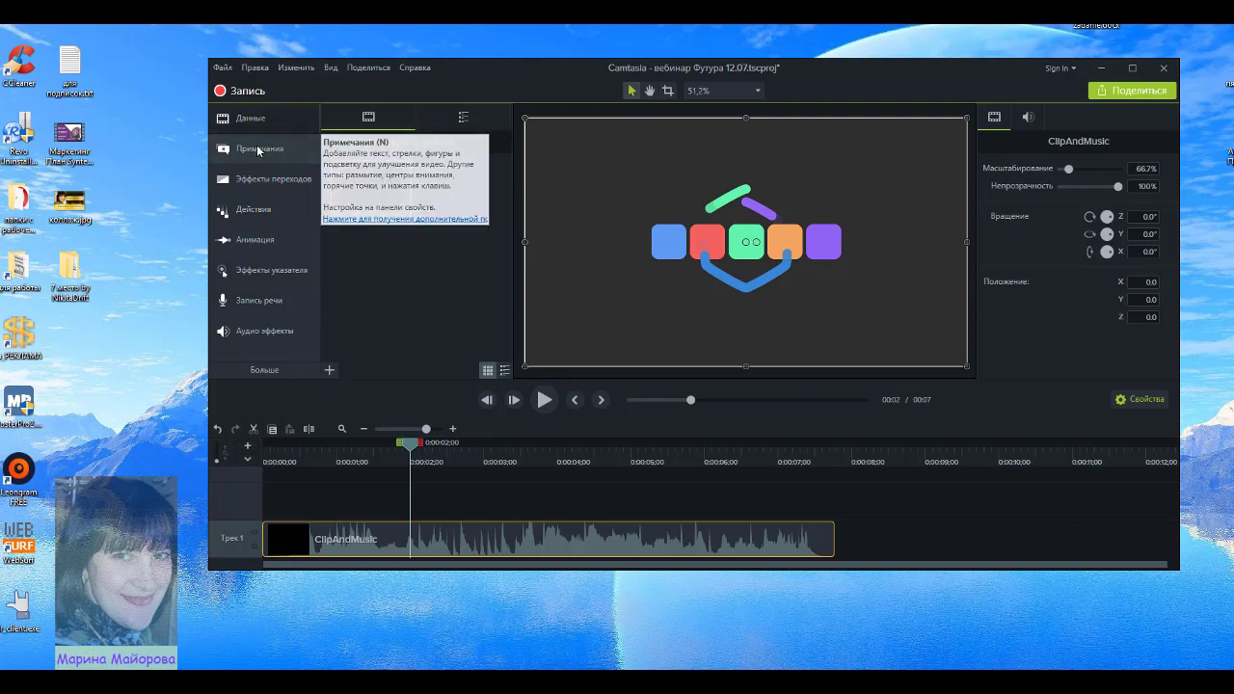
Step: Add a plain text callout on track 2 starting at 2 seconds and shorten it to end at about 4.8 seconds
{"action": "left_click", "coordinate": [259, 149]}
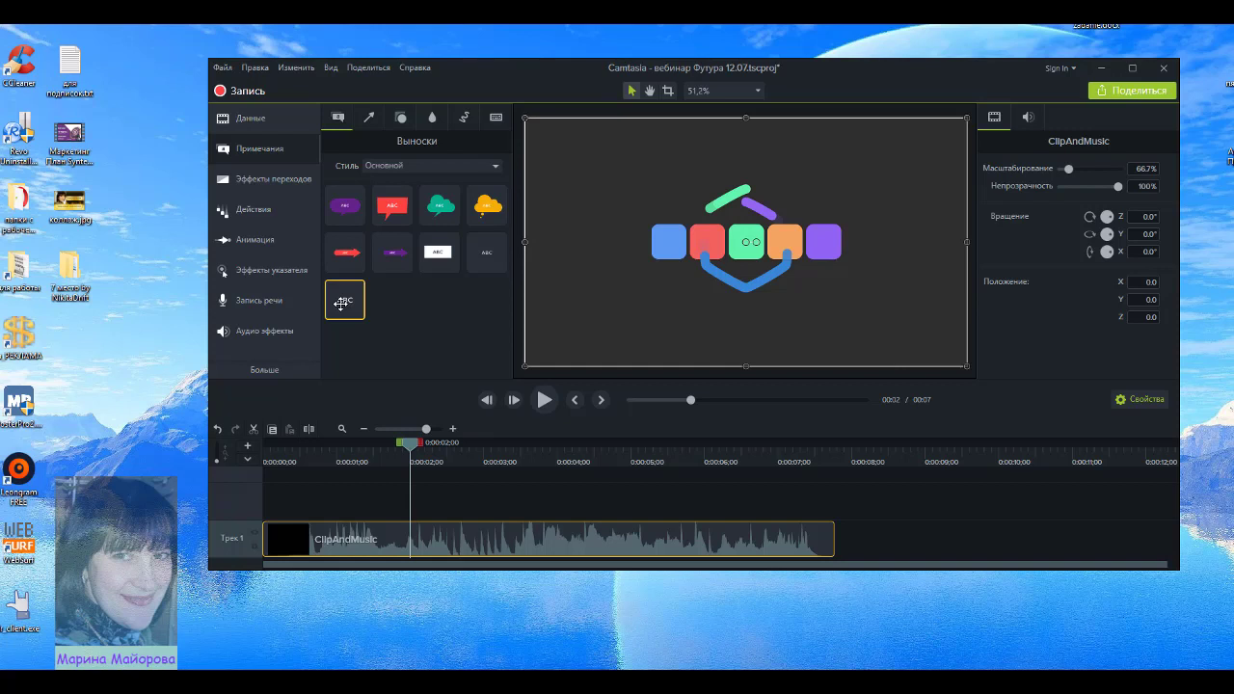
{"action": "left_click_drag", "start_coordinate": [341, 305], "coordinate": [417, 504]}
{"action": "left_click_drag", "start_coordinate": [778, 500], "coordinate": [615, 496]}
Step: Replace the placeholder text of the callout on track 2 with "Урок как создать ИНТРО", viewing it at about 2;17
{"action": "left_click_drag", "start_coordinate": [413, 446], "coordinate": [450, 453]}
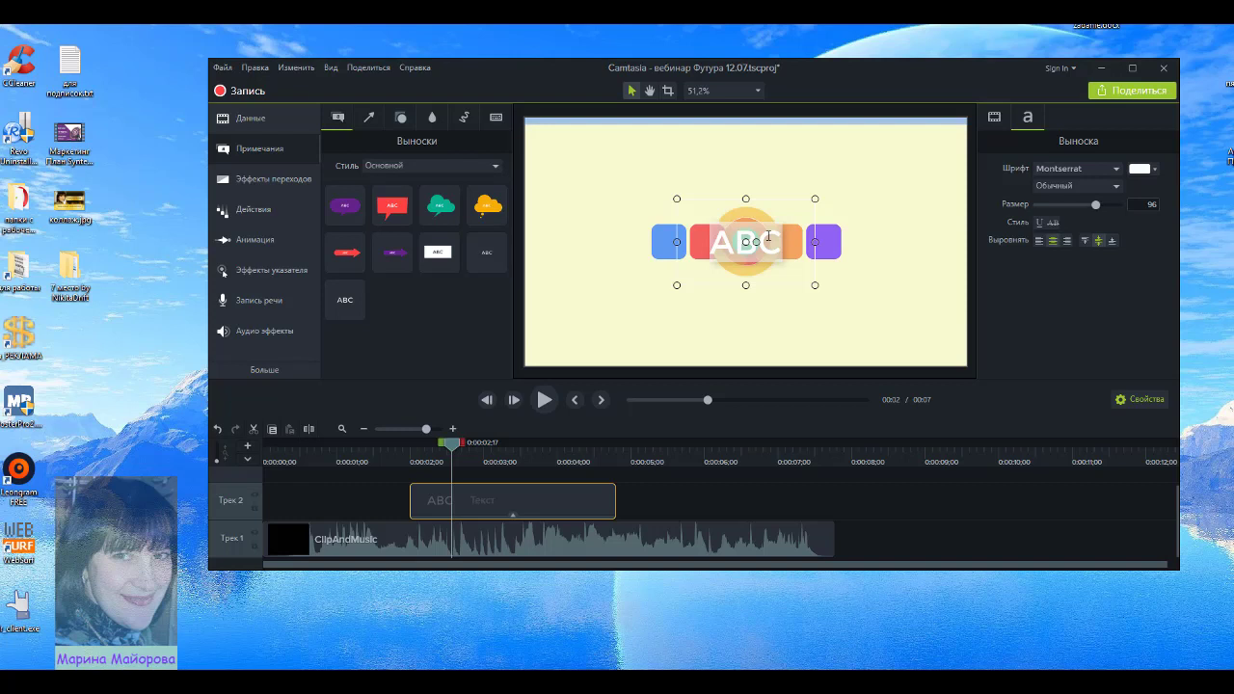
{"action": "type", "text": "У"}
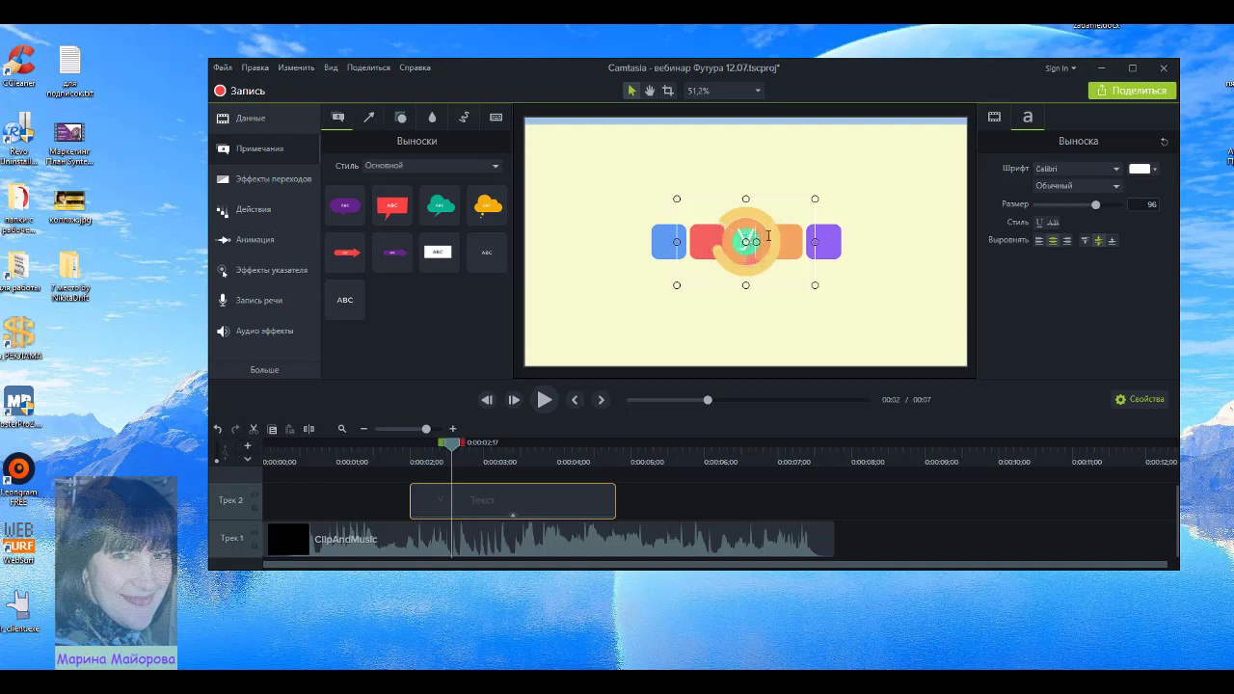
{"action": "type", "text": "рок"}
{"action": "key", "text": "Return"}
{"action": "type", "text": "как"}
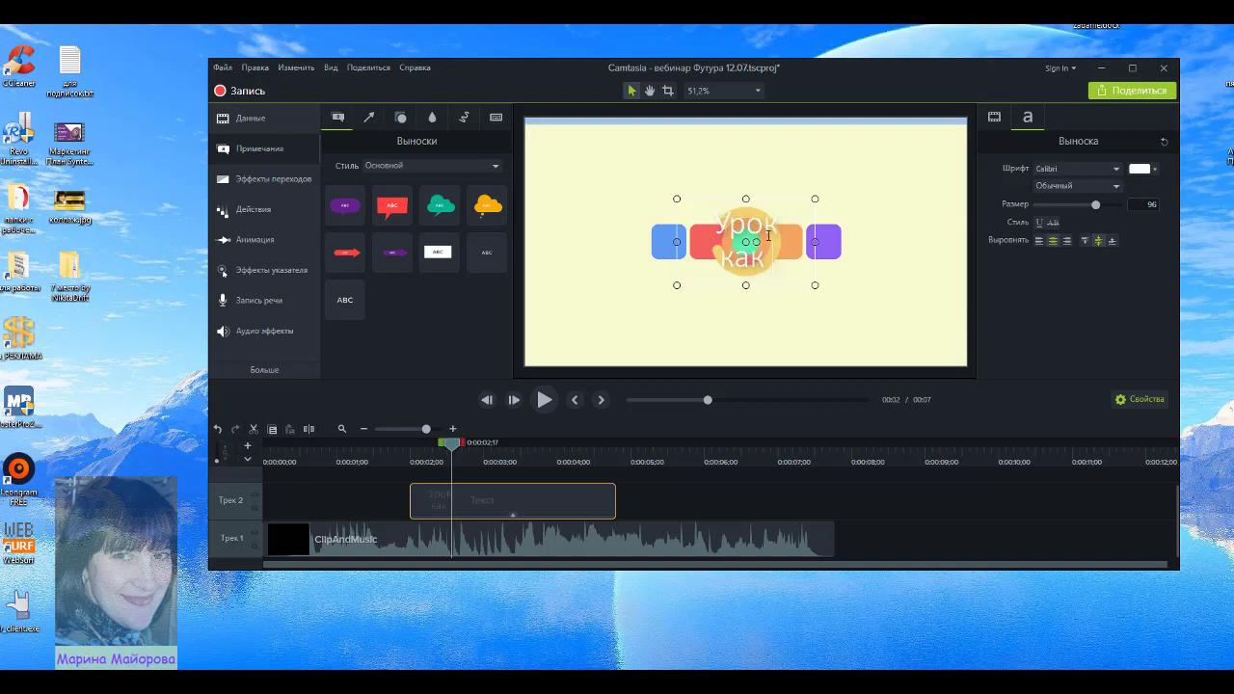
{"action": "key", "text": "Return"}
{"action": "type", "text": "созд"}
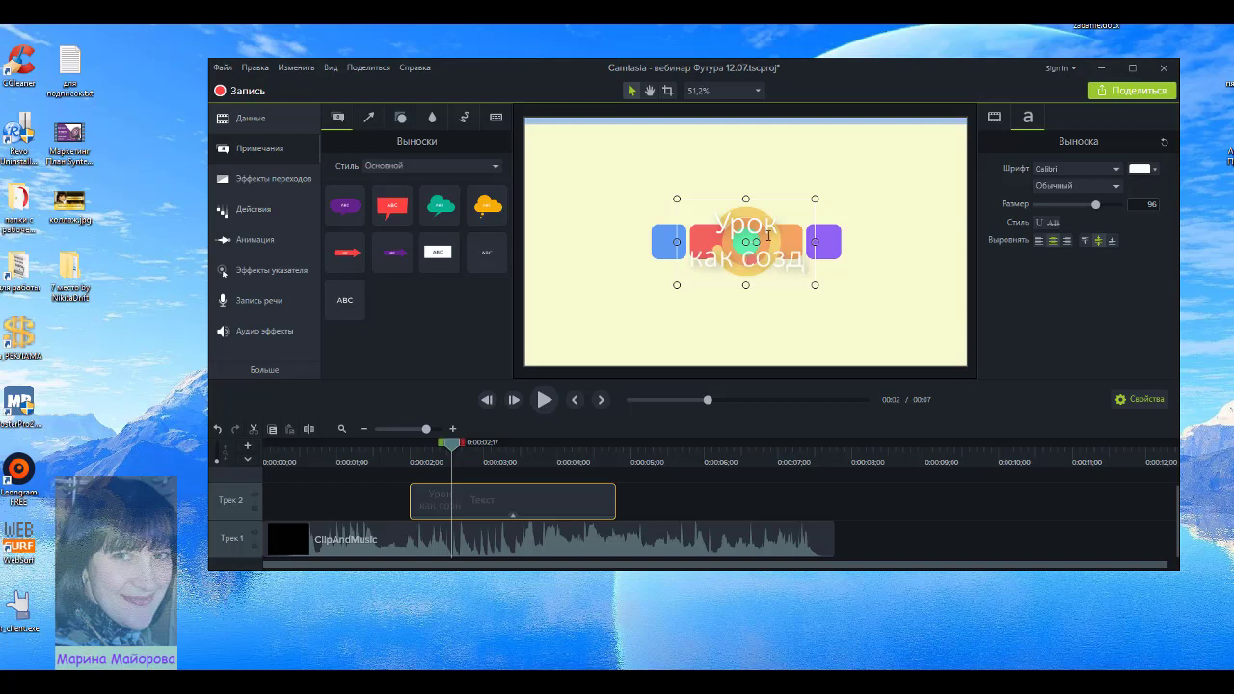
{"action": "type", "text": "ать ИНТРО"}
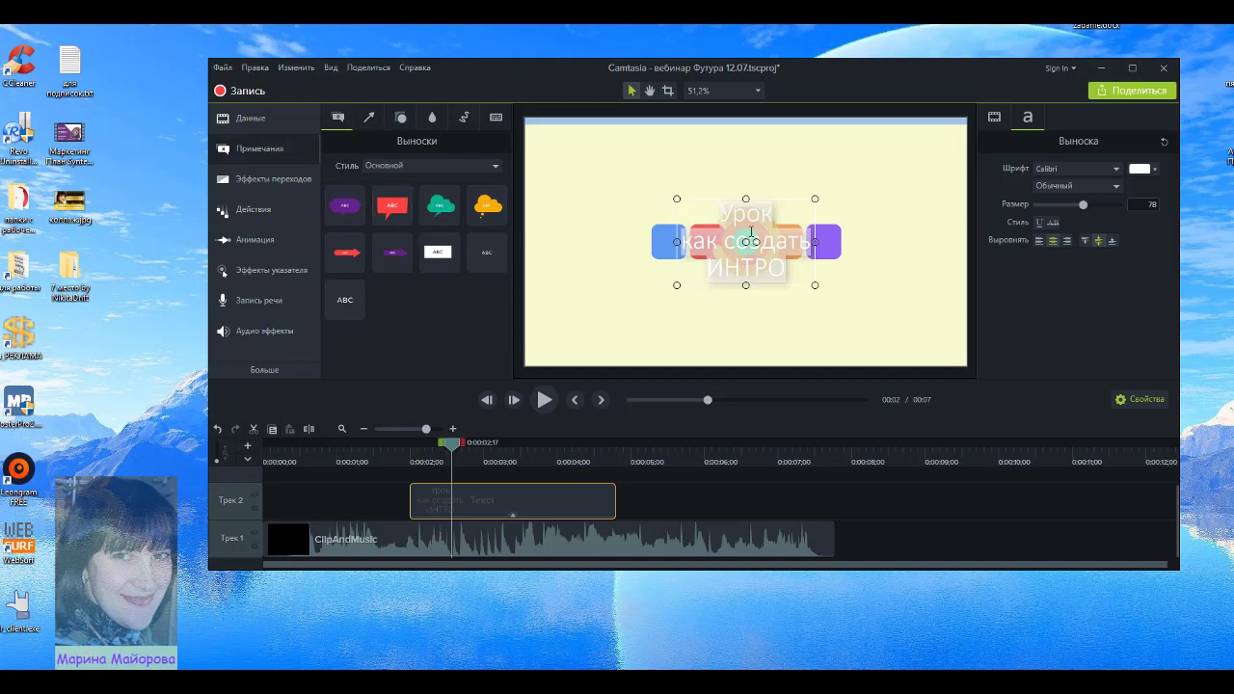
Step: Change the font colour of the "Урок как создать ИНТРО" title to a saturated blue-violet
{"action": "left_click", "coordinate": [1148, 168]}
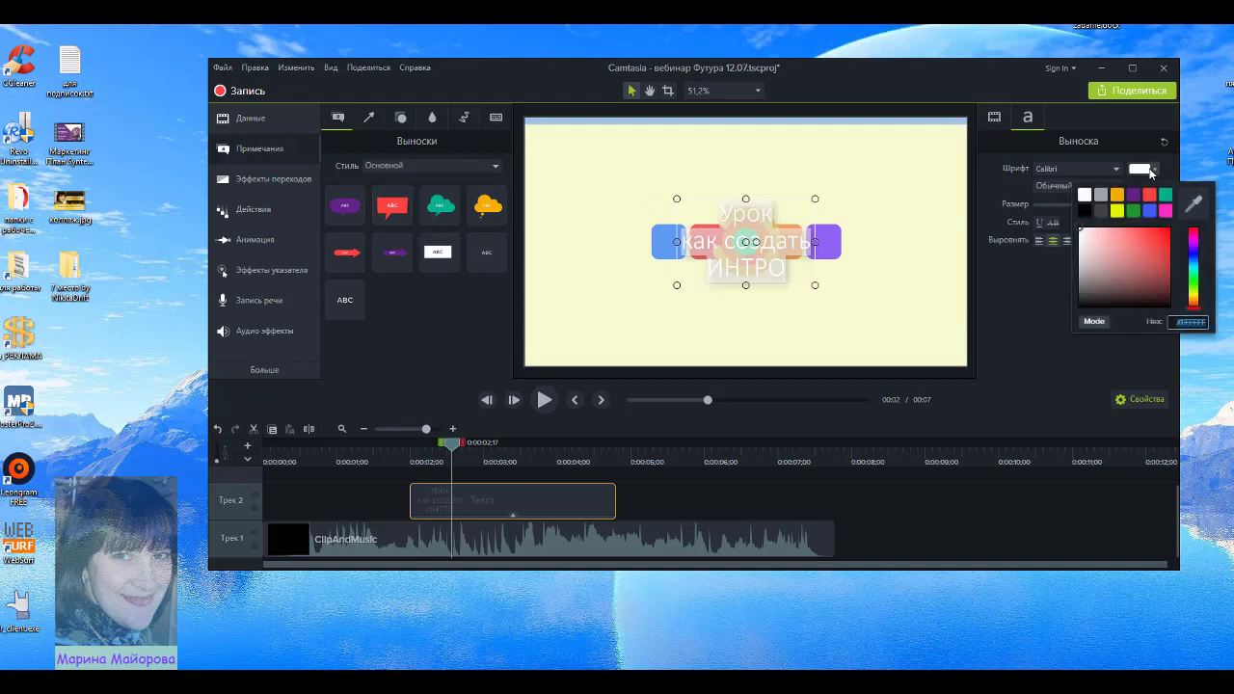
{"action": "left_click", "coordinate": [1196, 273]}
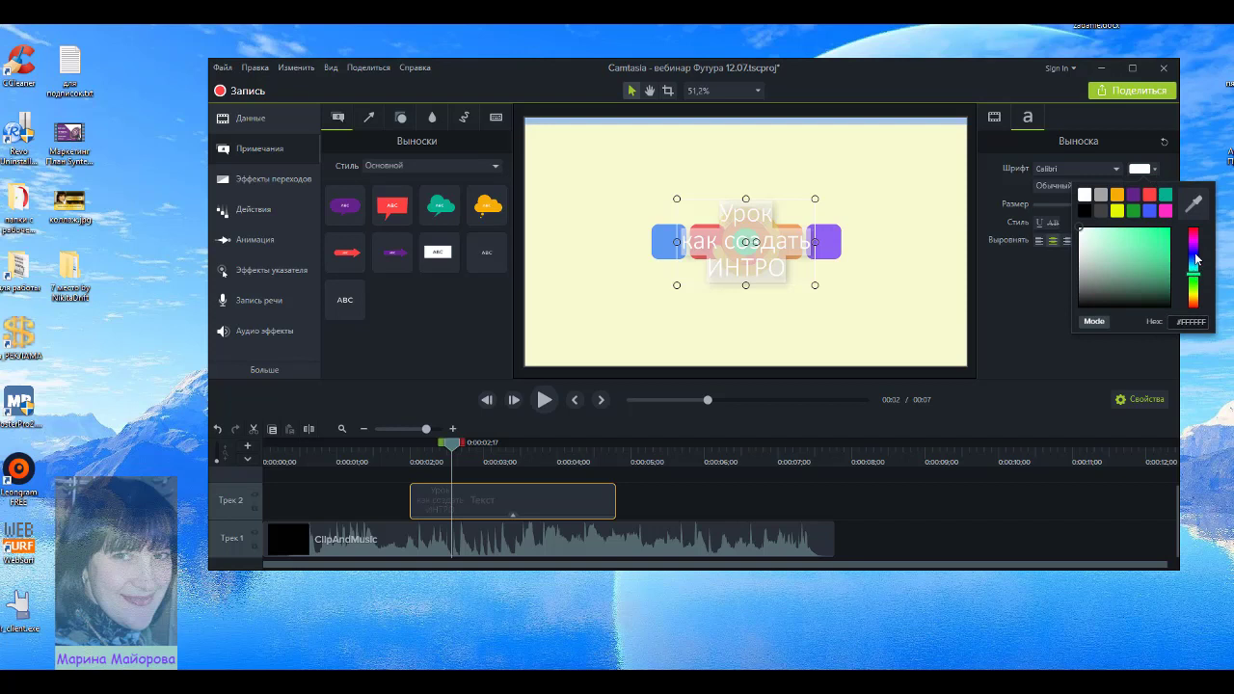
{"action": "left_click", "coordinate": [1196, 258]}
{"action": "left_click", "coordinate": [1196, 241]}
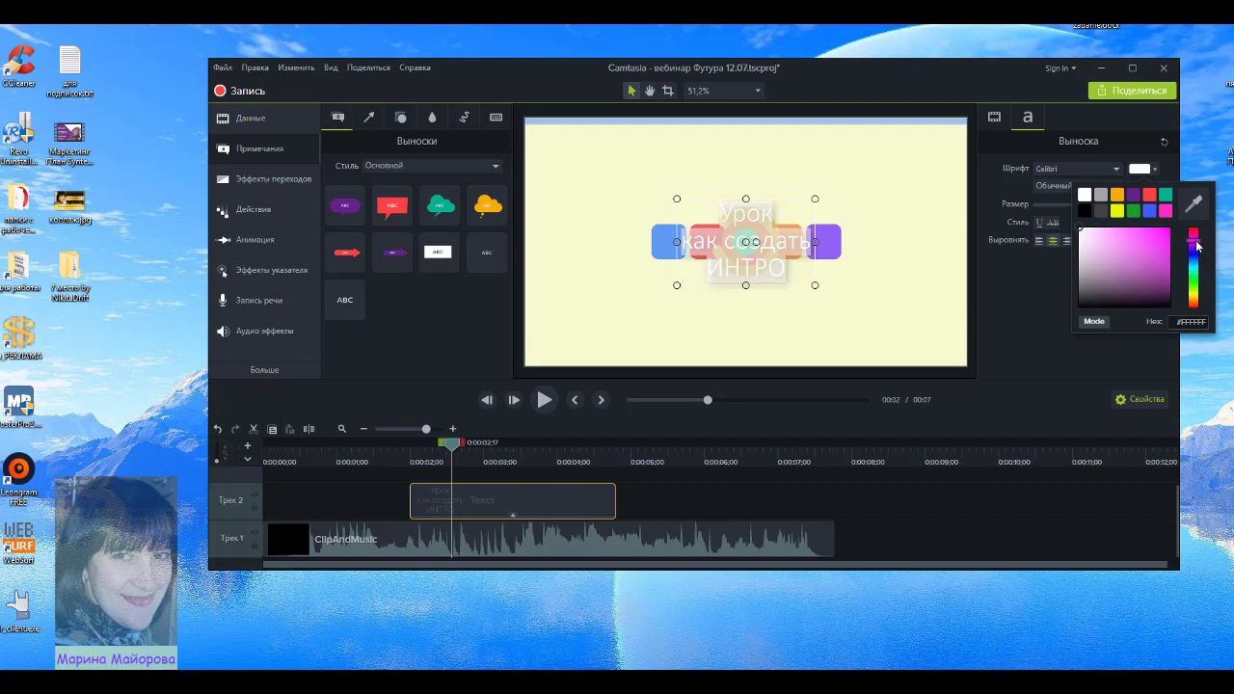
{"action": "left_click", "coordinate": [1133, 256]}
{"action": "left_click_drag", "start_coordinate": [1136, 257], "coordinate": [1167, 239]}
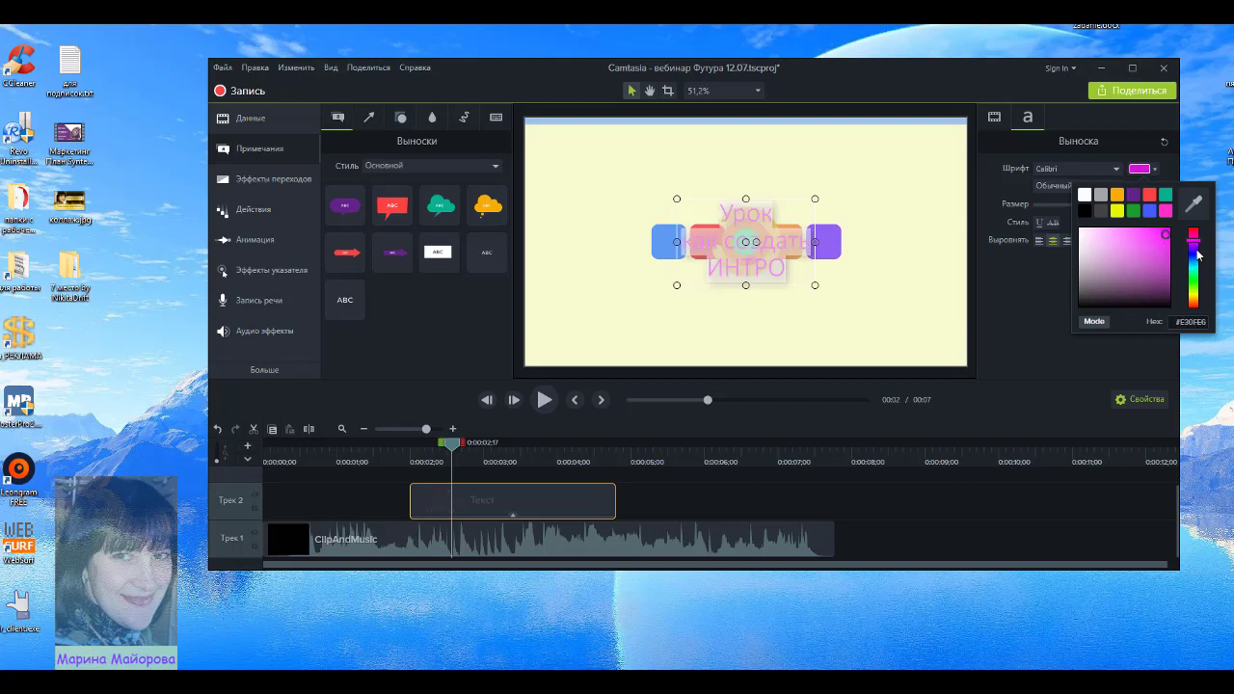
{"action": "left_click", "coordinate": [1197, 249]}
{"action": "left_click_drag", "start_coordinate": [1168, 240], "coordinate": [1163, 239]}
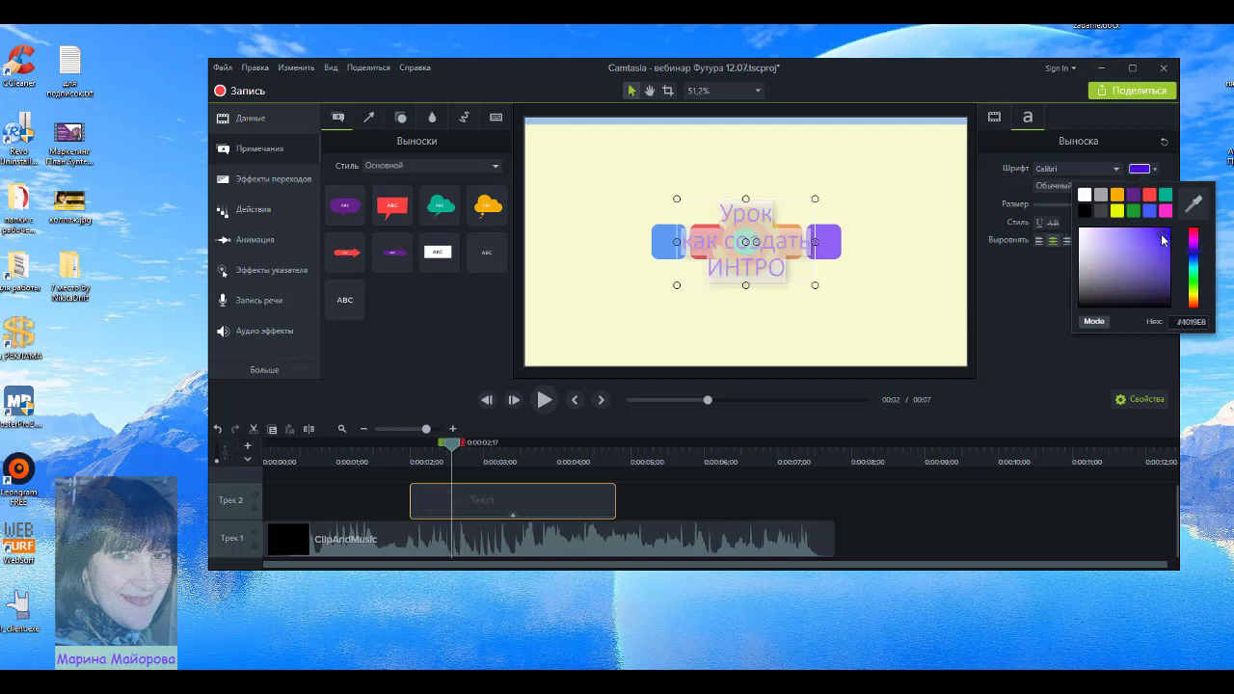
Step: Make the first title bold (Жирный) and enlarge its text box to cover most of the frame, with the text on two lines
{"action": "left_click_drag", "start_coordinate": [816, 197], "coordinate": [889, 175]}
{"action": "left_click_drag", "start_coordinate": [677, 174], "coordinate": [594, 156]}
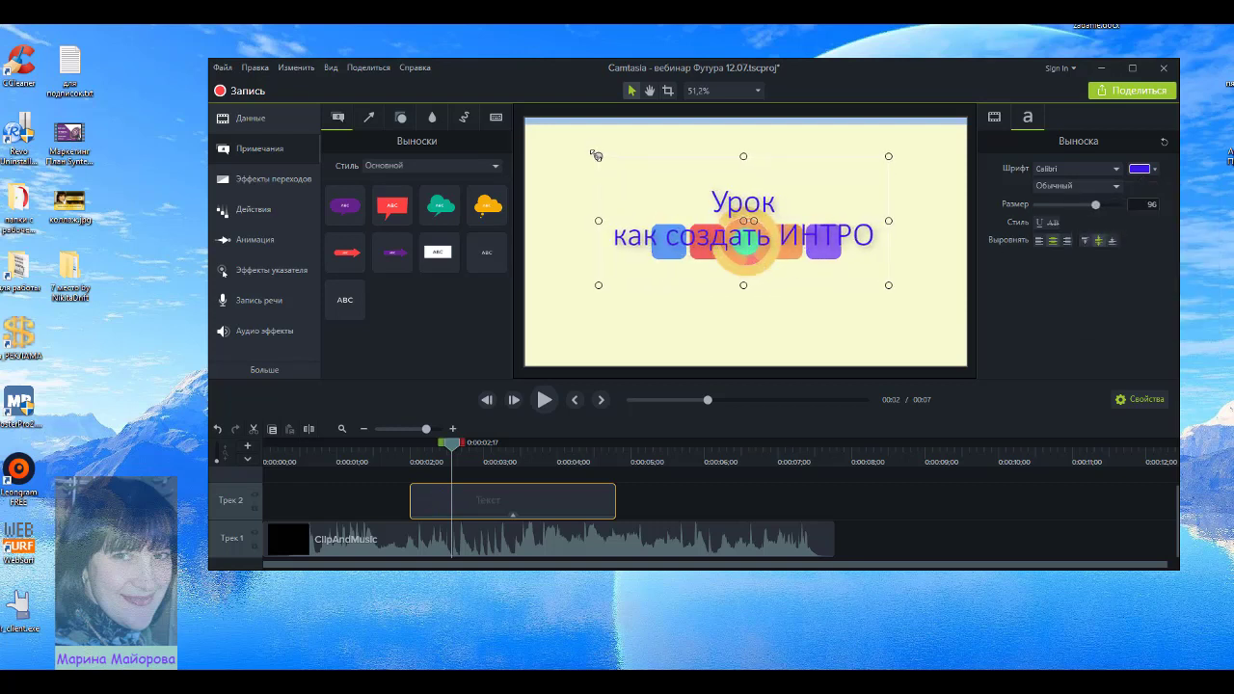
{"action": "left_click", "coordinate": [1063, 186]}
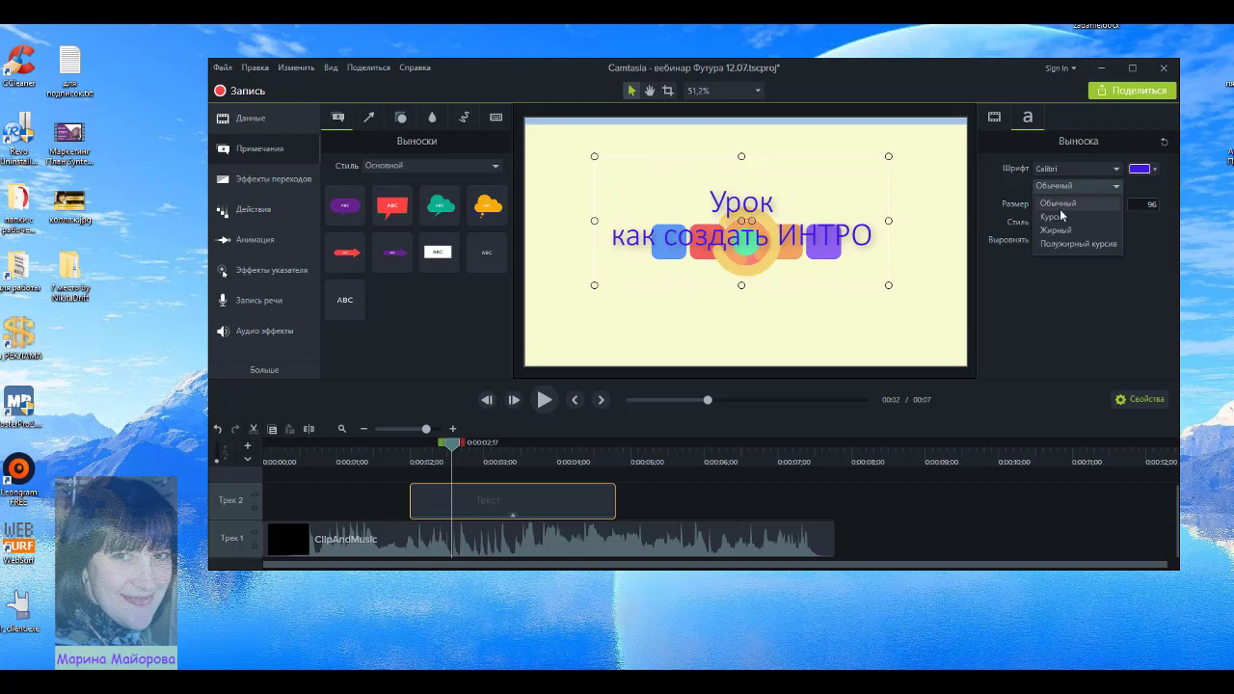
{"action": "left_click", "coordinate": [1056, 231]}
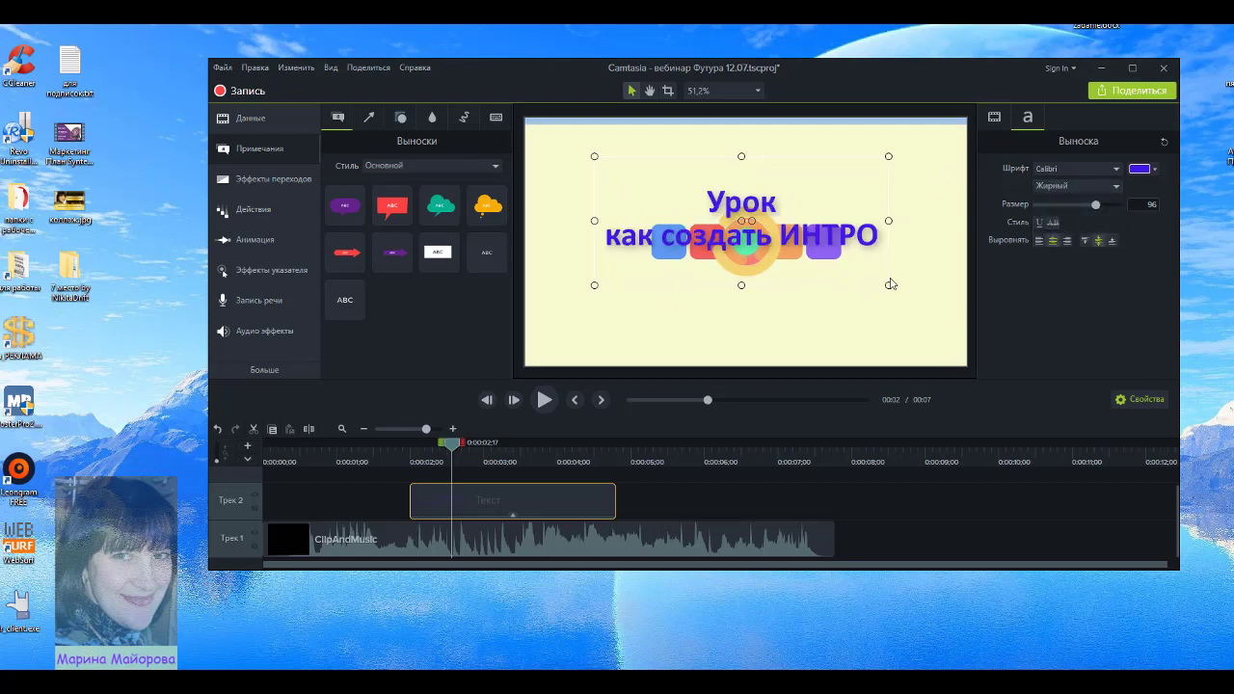
{"action": "left_click_drag", "start_coordinate": [887, 284], "coordinate": [920, 336]}
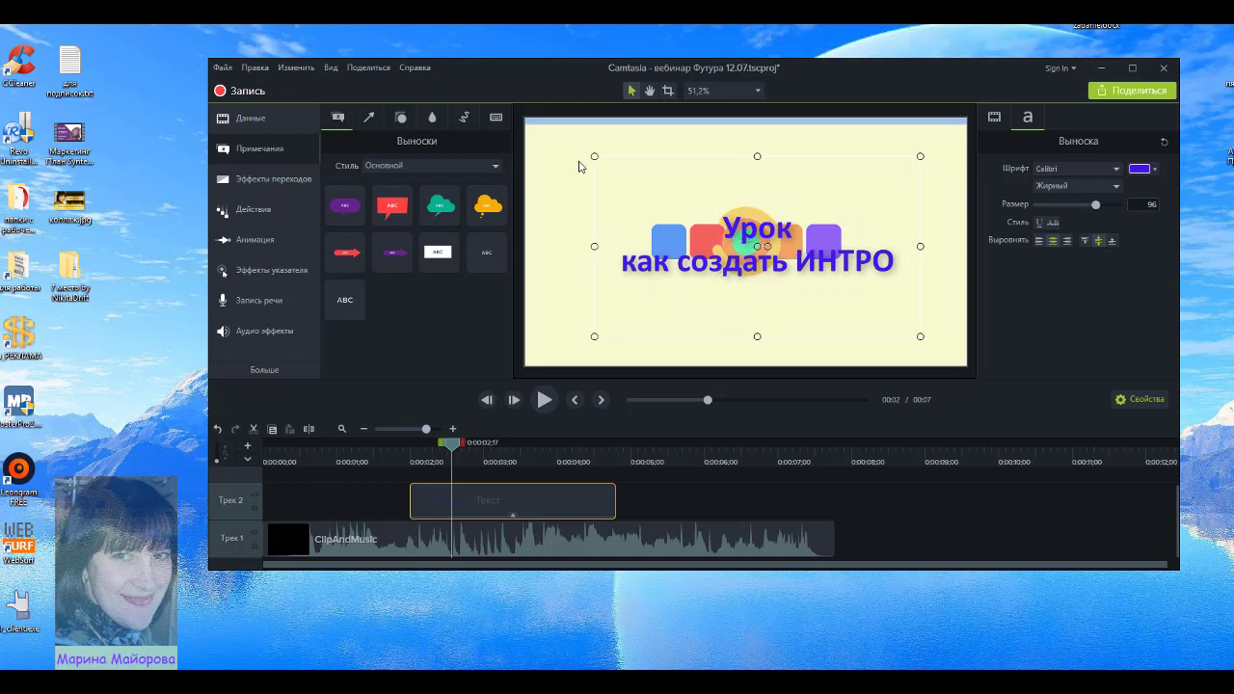
{"action": "left_click_drag", "start_coordinate": [594, 156], "coordinate": [561, 149]}
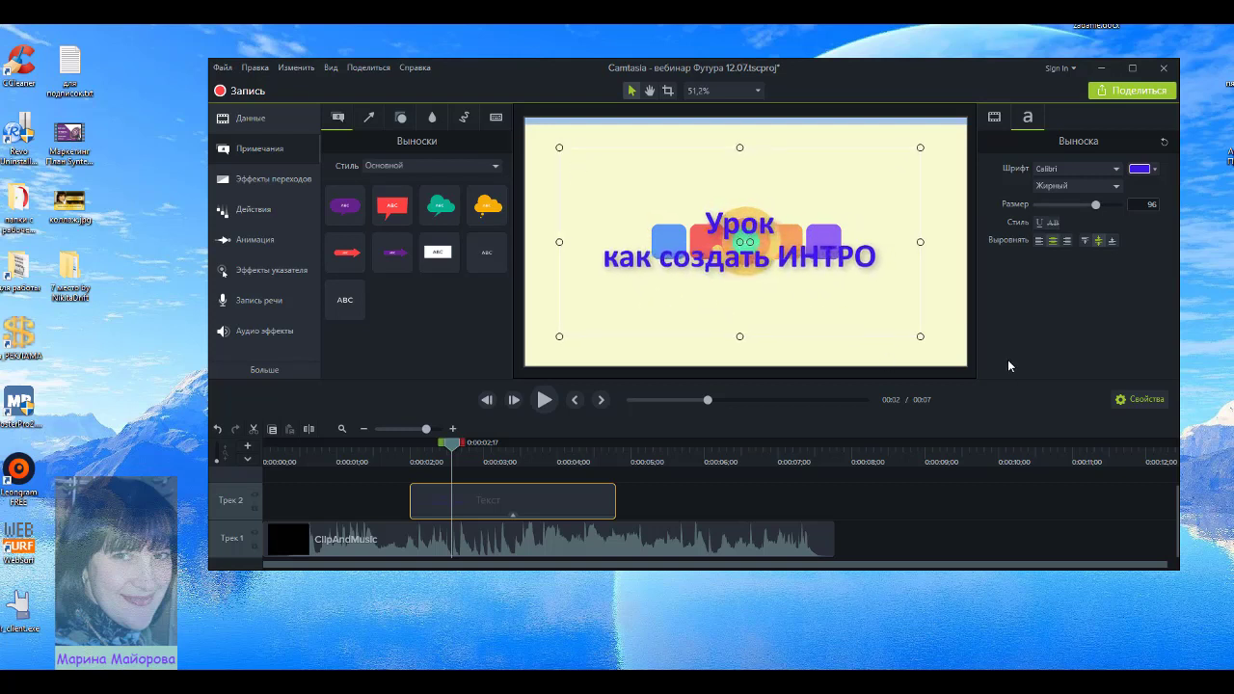
{"action": "left_click_drag", "start_coordinate": [921, 337], "coordinate": [951, 355]}
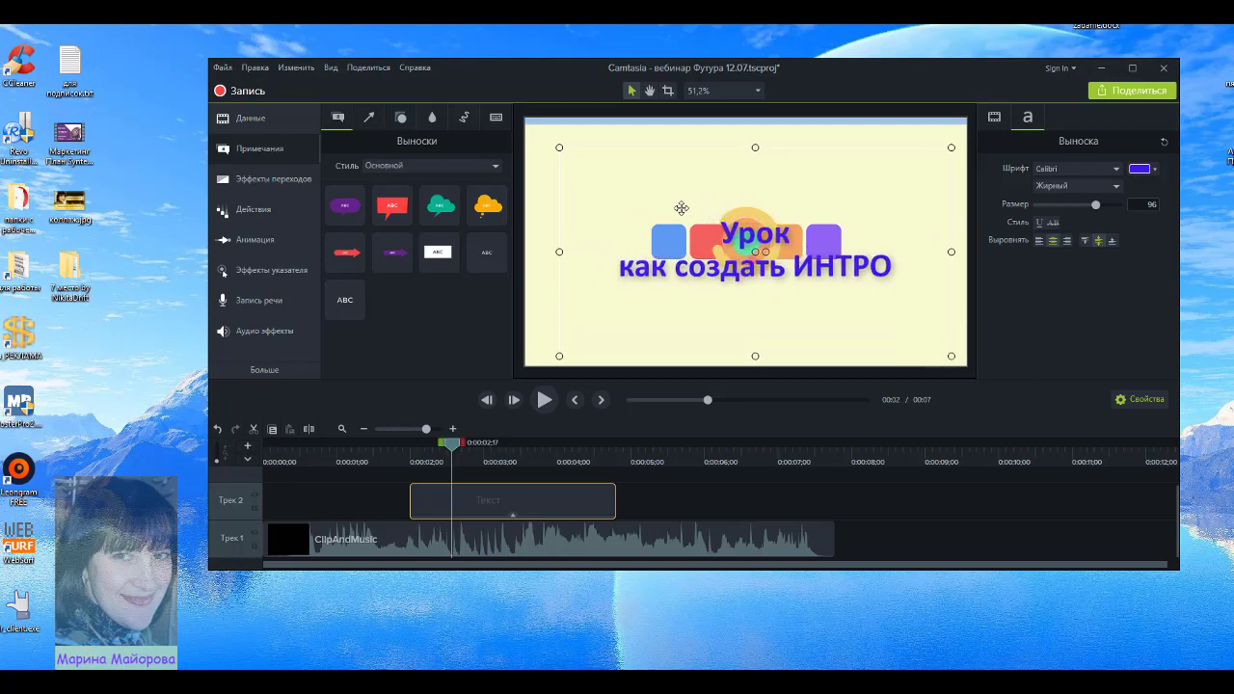
{"action": "left_click_drag", "start_coordinate": [756, 253], "coordinate": [757, 252]}
{"action": "left_click", "coordinate": [546, 240]}
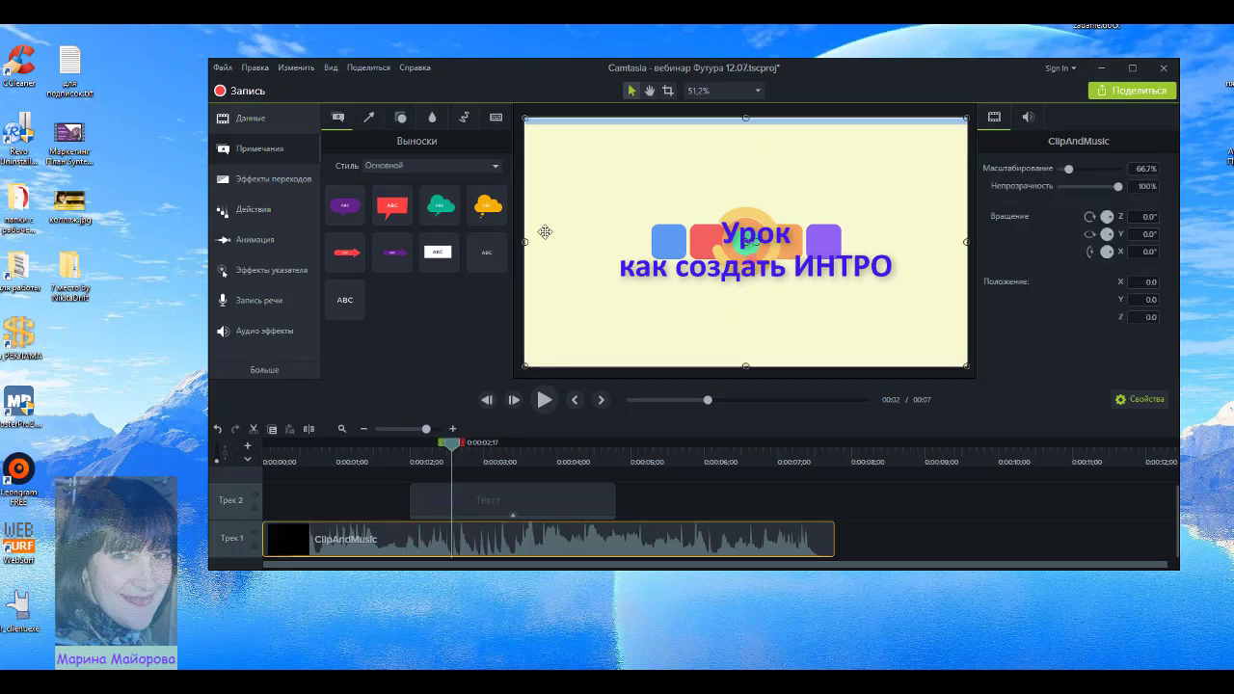
Step: Apply the Дрейф behaviour to the first text callout on track 2
{"action": "left_click", "coordinate": [247, 241]}
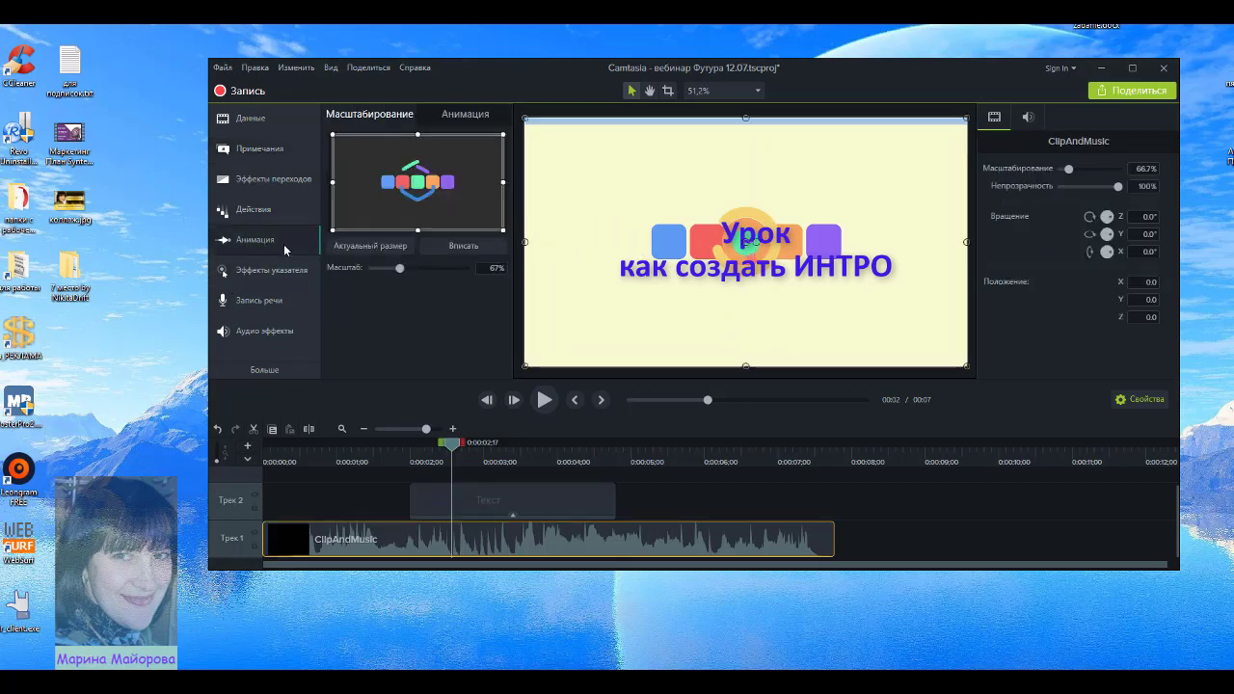
{"action": "left_click", "coordinate": [253, 209]}
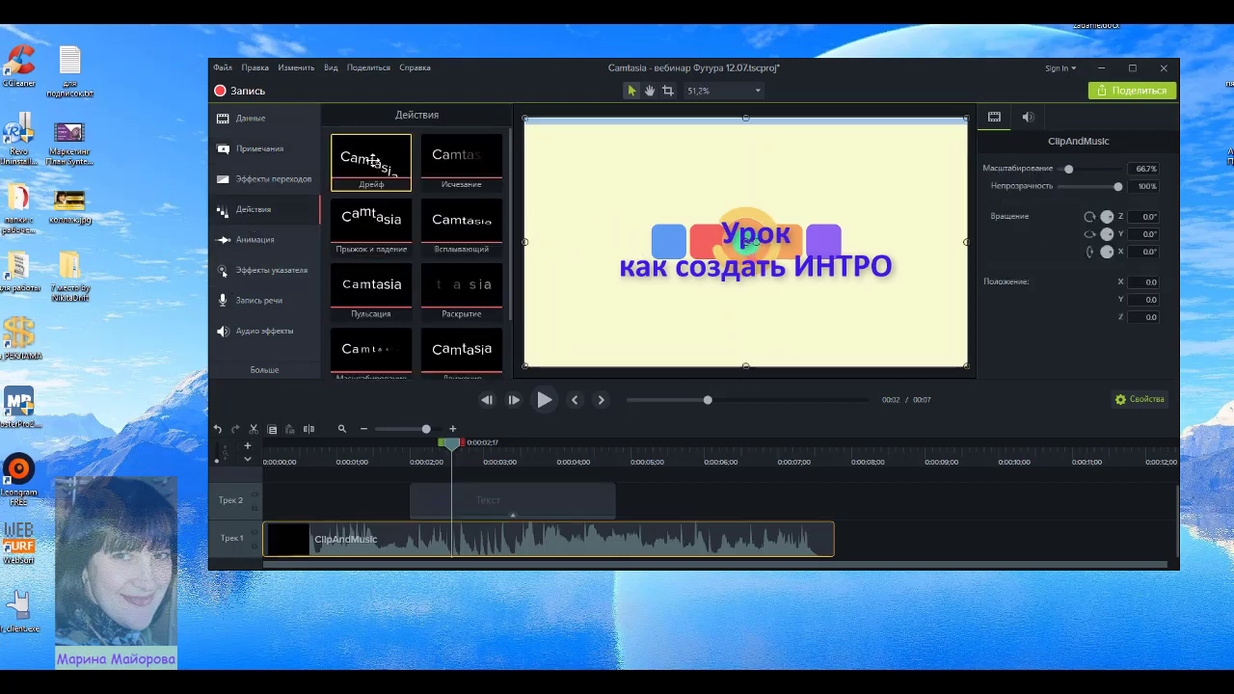
{"action": "left_click_drag", "start_coordinate": [372, 162], "coordinate": [471, 501]}
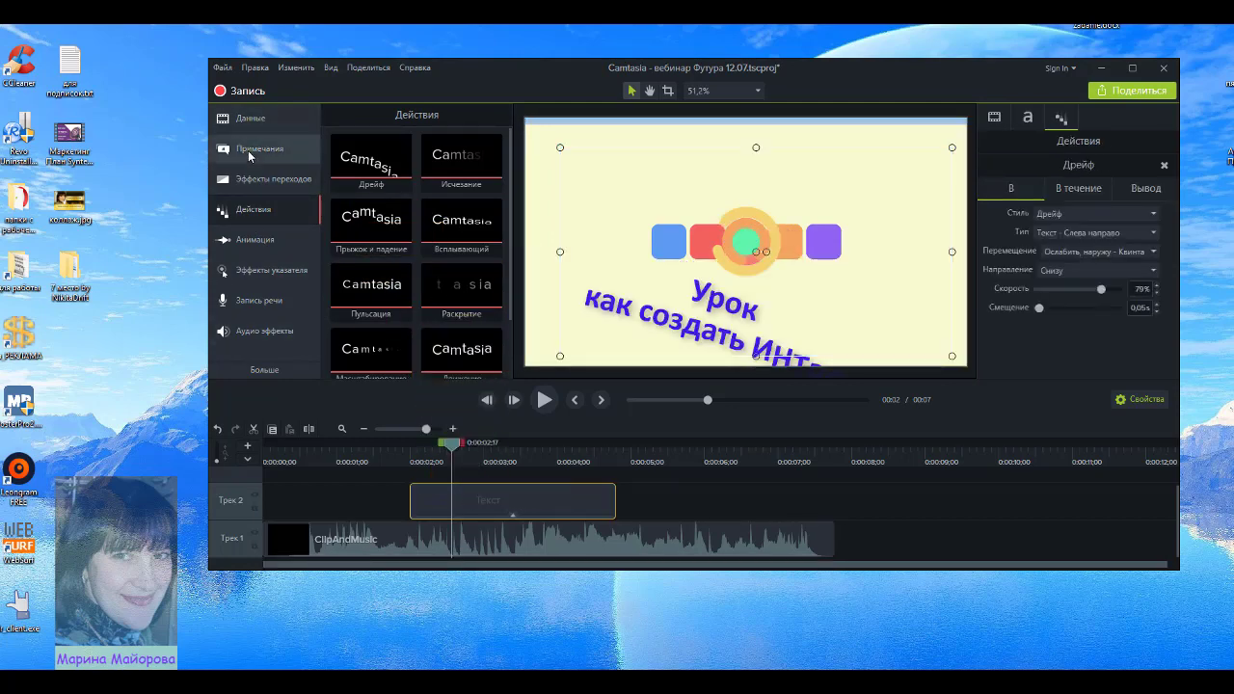
Step: Add the Исчезание transition to both the start and the end of the first text callout on track 2
{"action": "left_click", "coordinate": [248, 120]}
{"action": "left_click", "coordinate": [253, 180]}
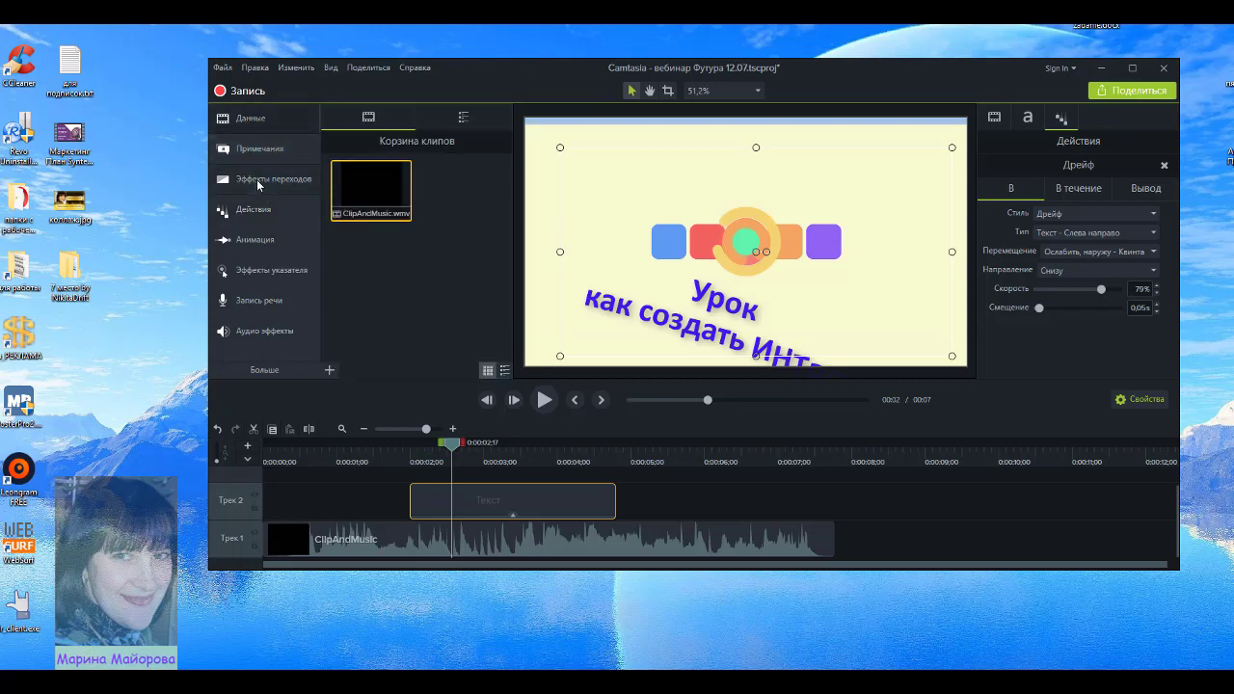
{"action": "left_click_drag", "start_coordinate": [368, 197], "coordinate": [438, 503]}
{"action": "left_click", "coordinate": [439, 499]}
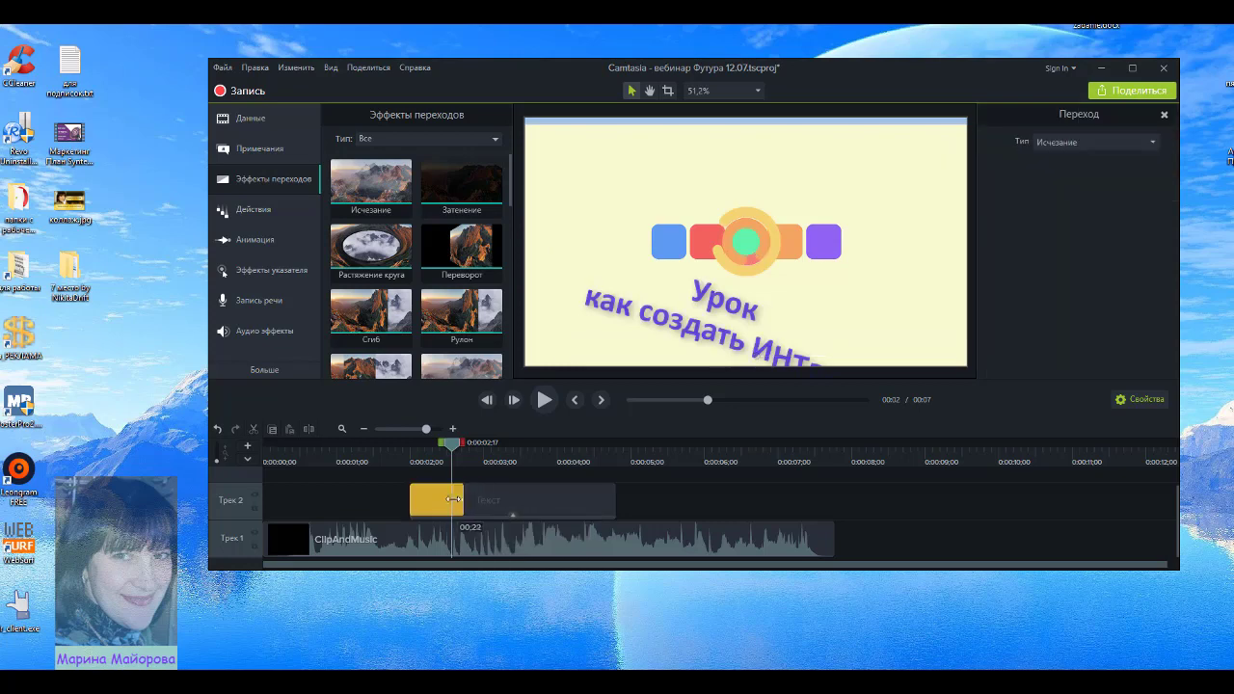
{"action": "left_click_drag", "start_coordinate": [371, 185], "coordinate": [584, 502]}
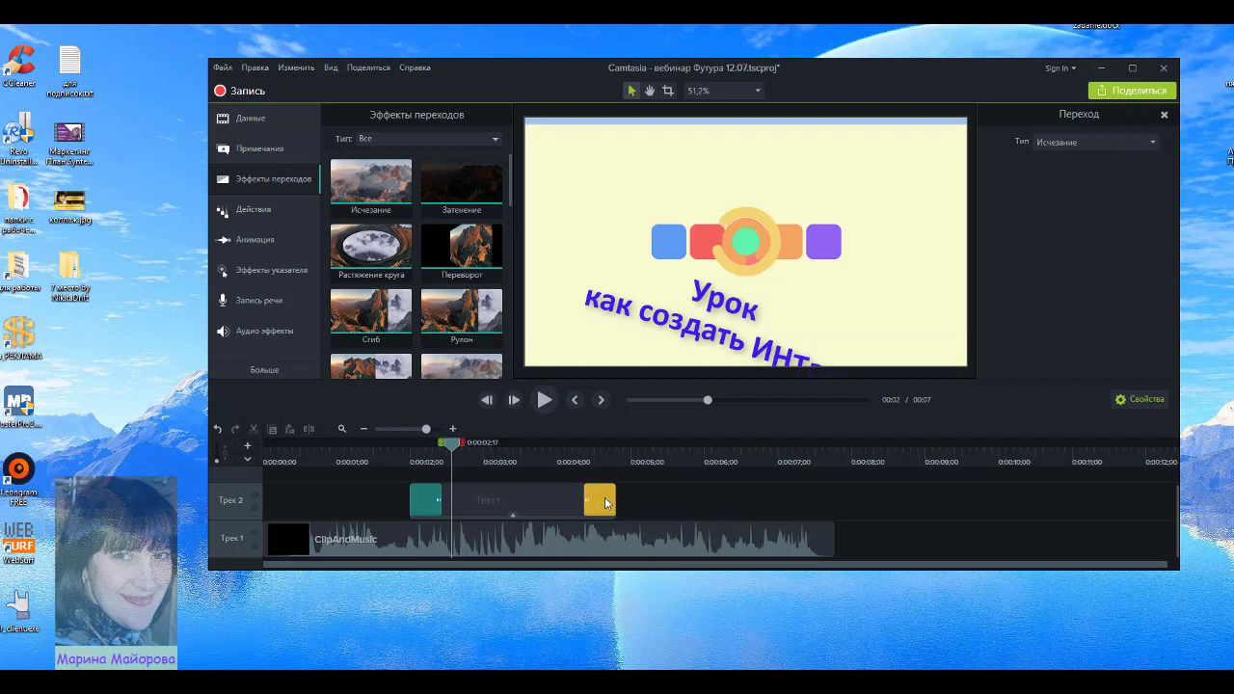
{"action": "left_click", "coordinate": [667, 505]}
Step: Add a second plain text callout on track 2, running from about 5.4 seconds to the end of the intro clip
{"action": "left_click", "coordinate": [259, 149]}
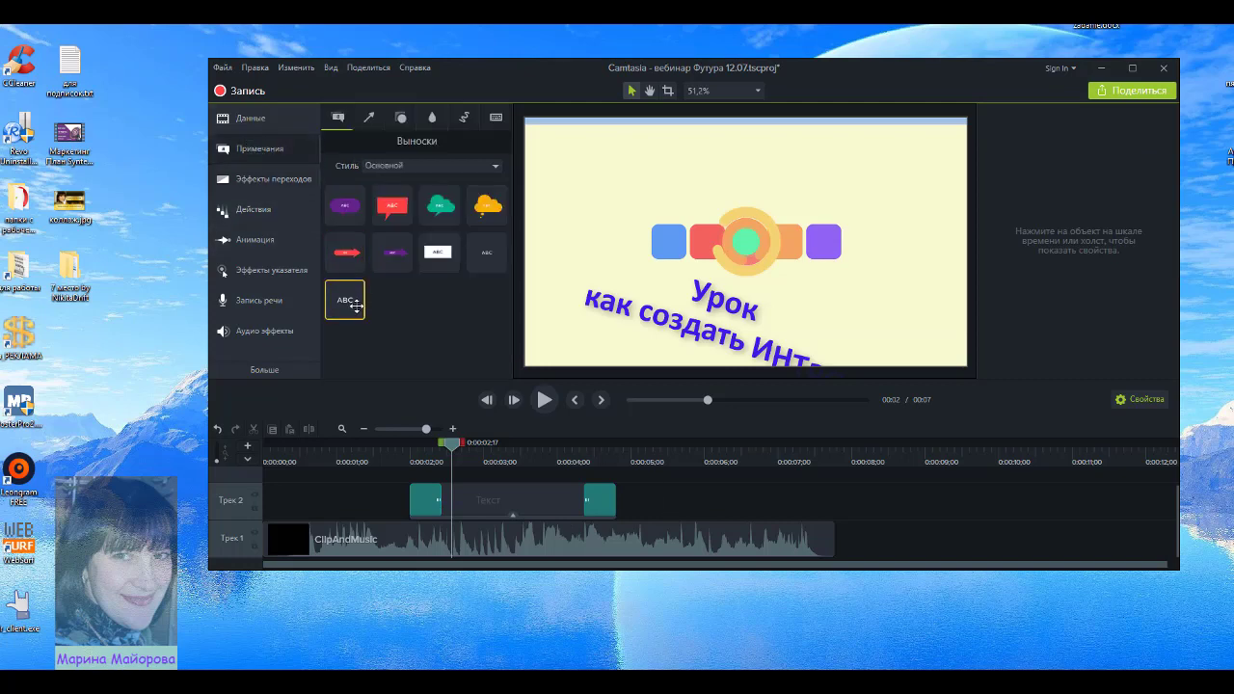
{"action": "mouse_move", "coordinate": [356, 304]}
{"action": "left_mouse_down"}
{"action": "mouse_move", "coordinate": [659, 451]}
{"action": "mouse_move", "coordinate": [691, 499]}
{"action": "left_mouse_up"}
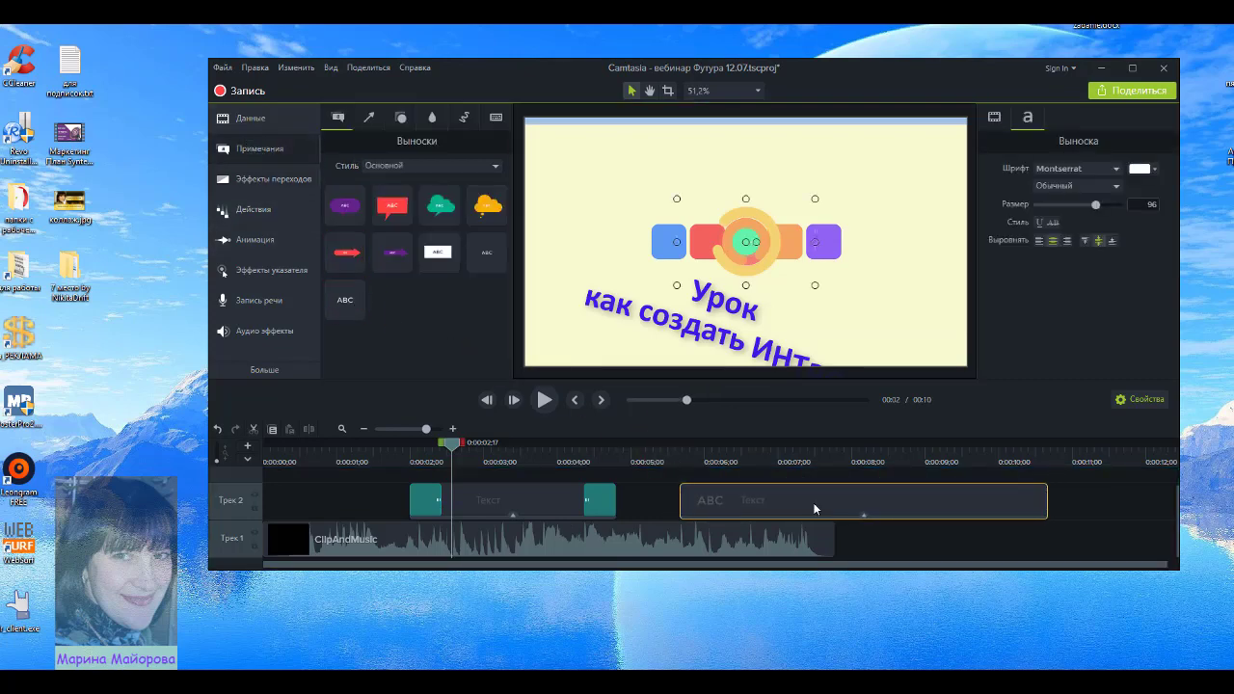
{"action": "left_click_drag", "start_coordinate": [1046, 505], "coordinate": [834, 504]}
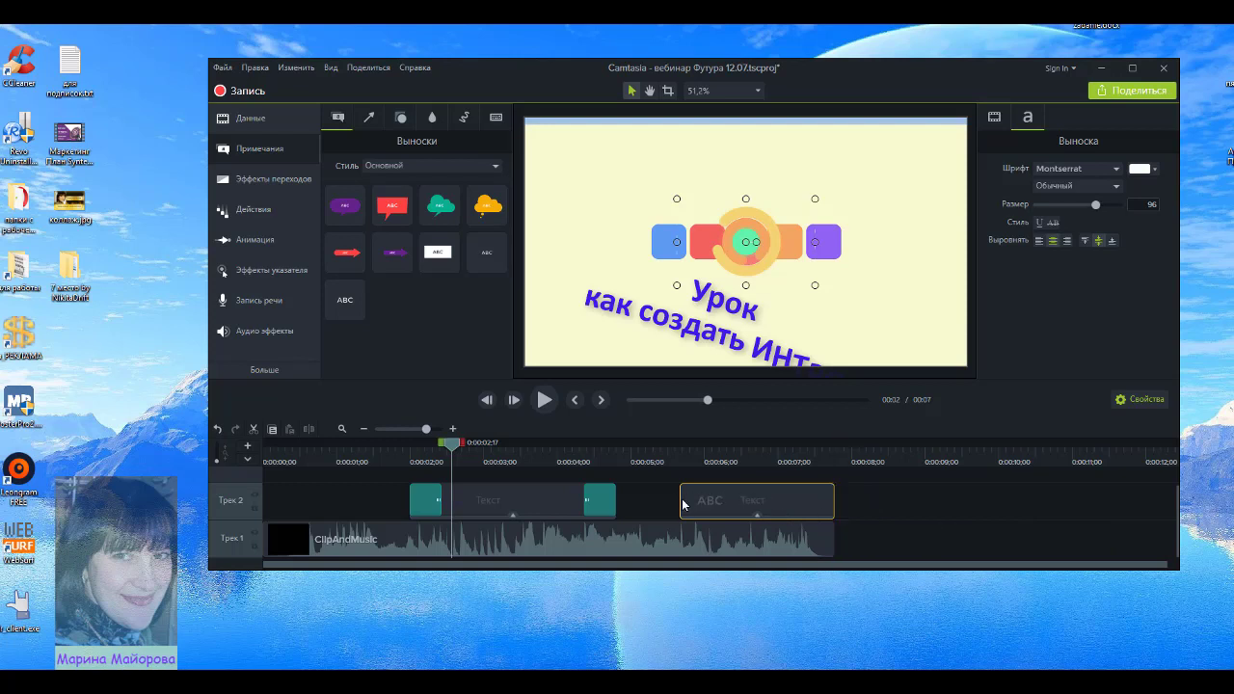
{"action": "left_click_drag", "start_coordinate": [678, 500], "coordinate": [664, 499]}
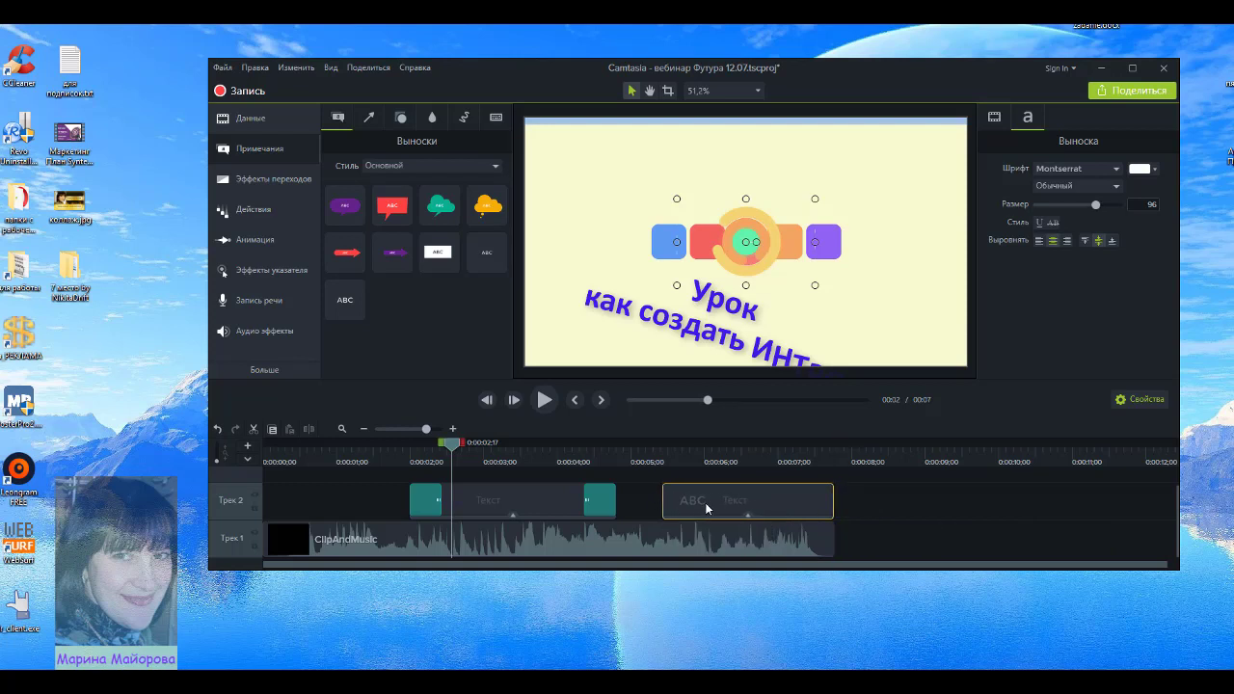
Step: Preview the second callout at 5;28 and replace its placeholder with the author's first name and surname on two lines
{"action": "left_click_drag", "start_coordinate": [458, 444], "coordinate": [699, 473]}
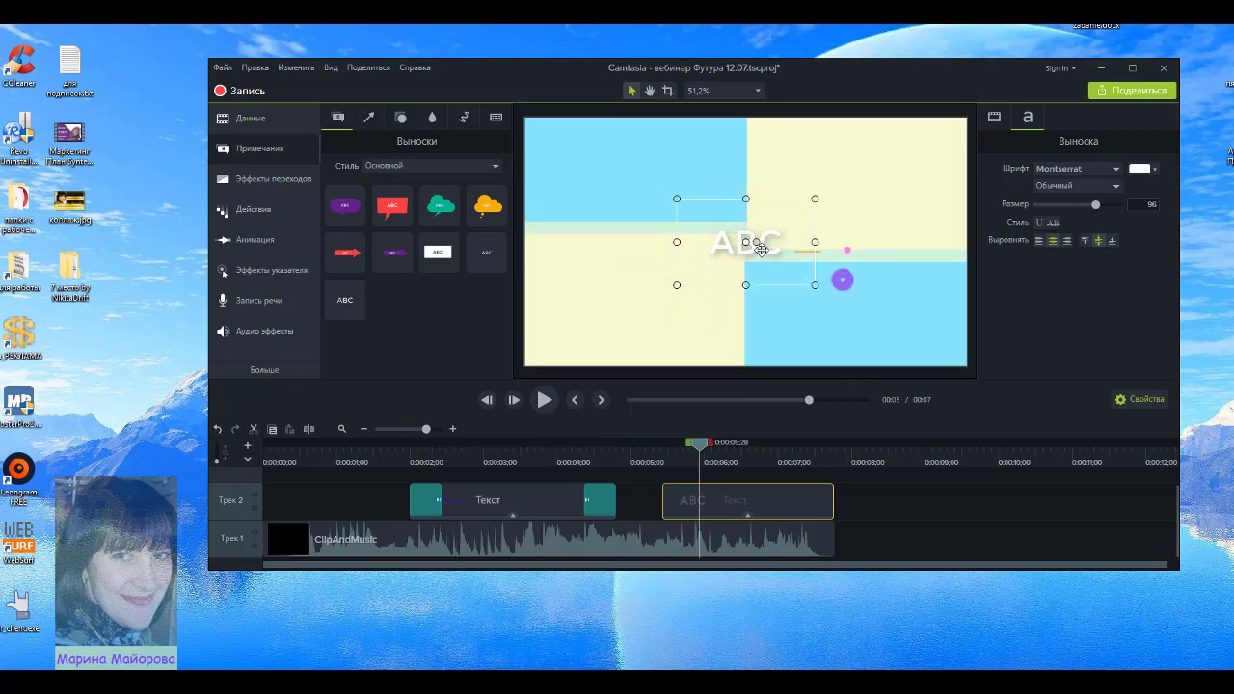
{"action": "type", "text": "Марина"}
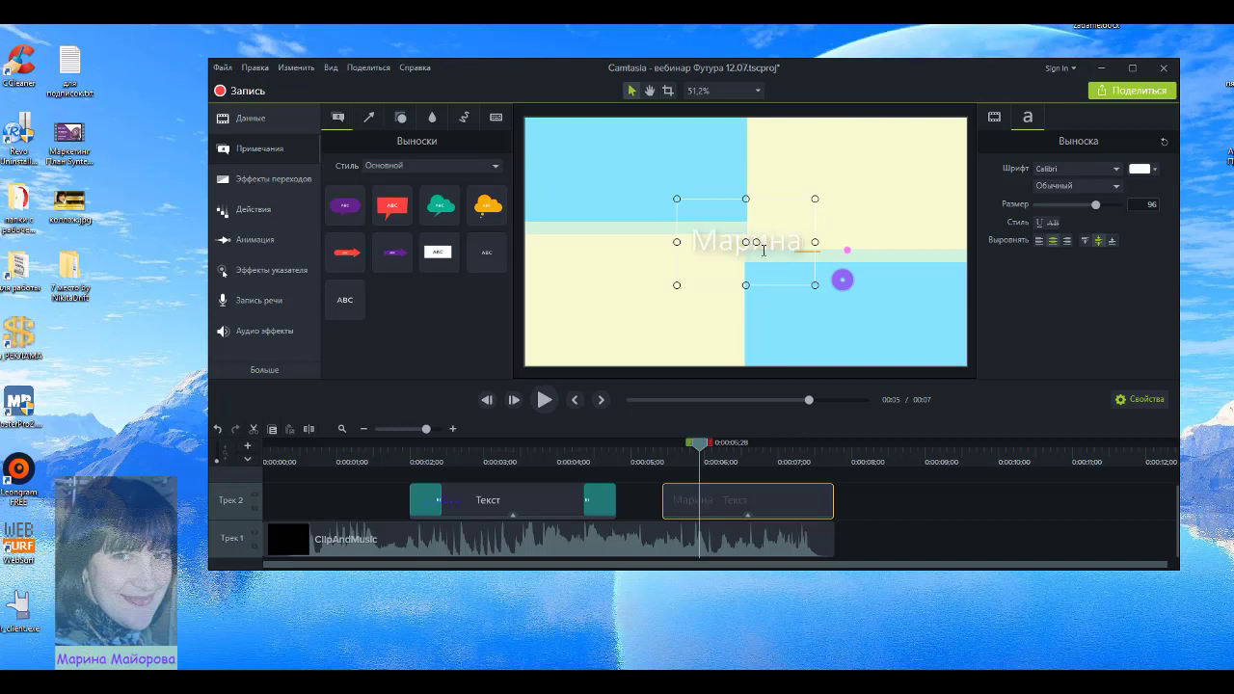
{"action": "key", "text": "Return"}
{"action": "type", "text": "Май"}
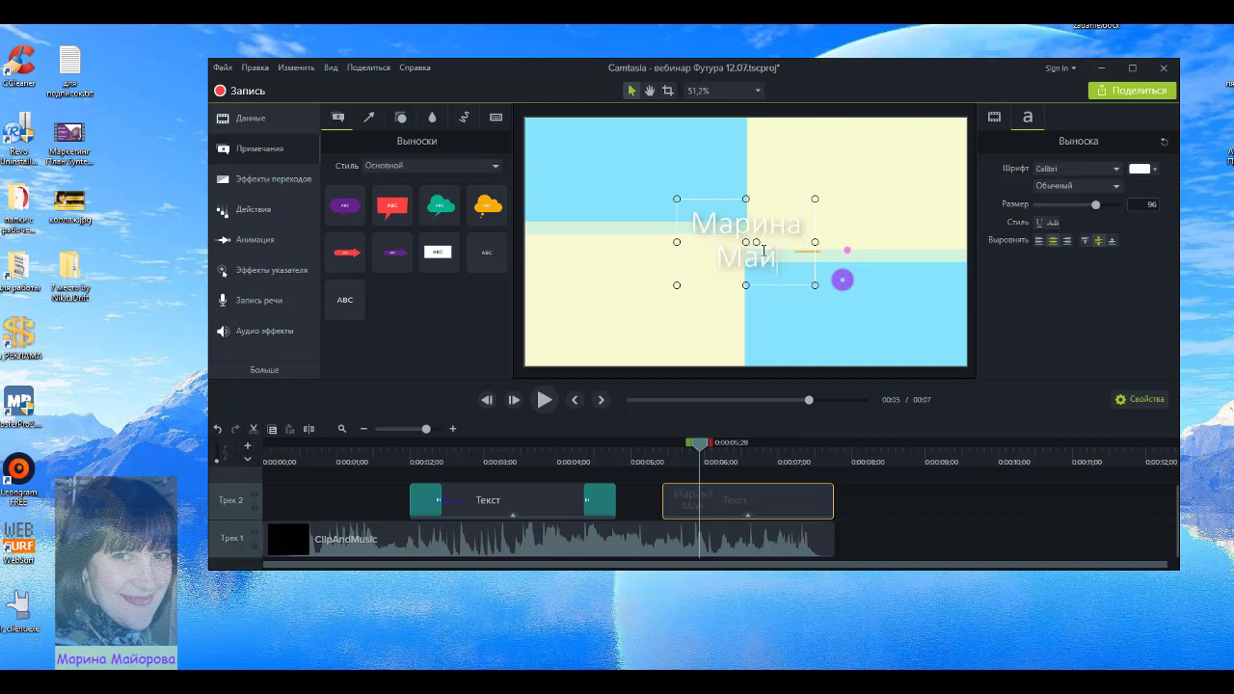
{"action": "type", "text": "орова"}
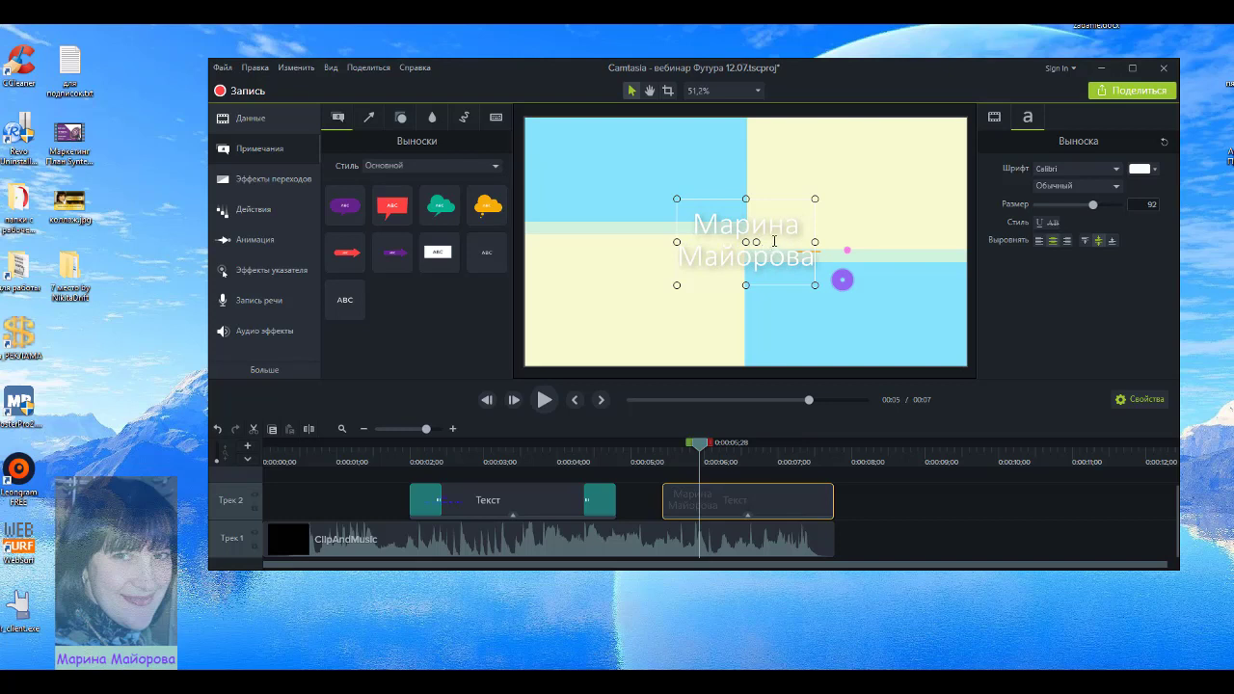
Step: Select the whole name in the second callout and change its font colour to red
{"action": "left_click_drag", "start_coordinate": [813, 263], "coordinate": [696, 222]}
{"action": "left_click", "coordinate": [1155, 171]}
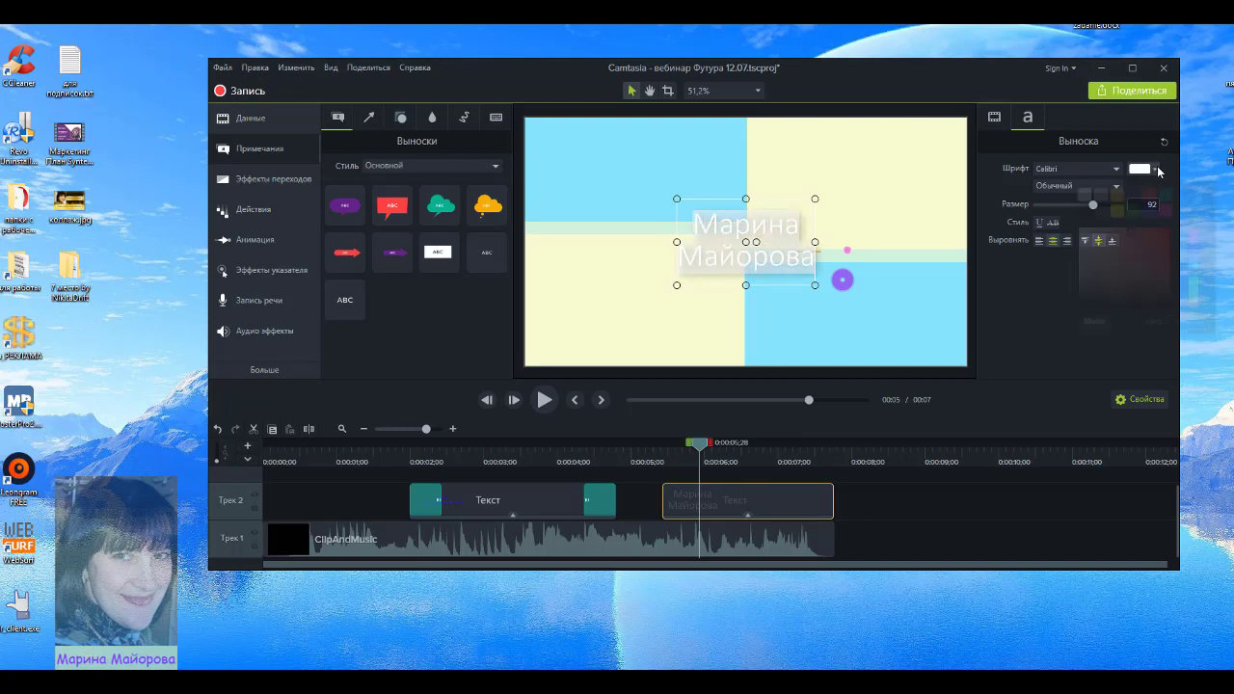
{"action": "left_click", "coordinate": [1163, 239]}
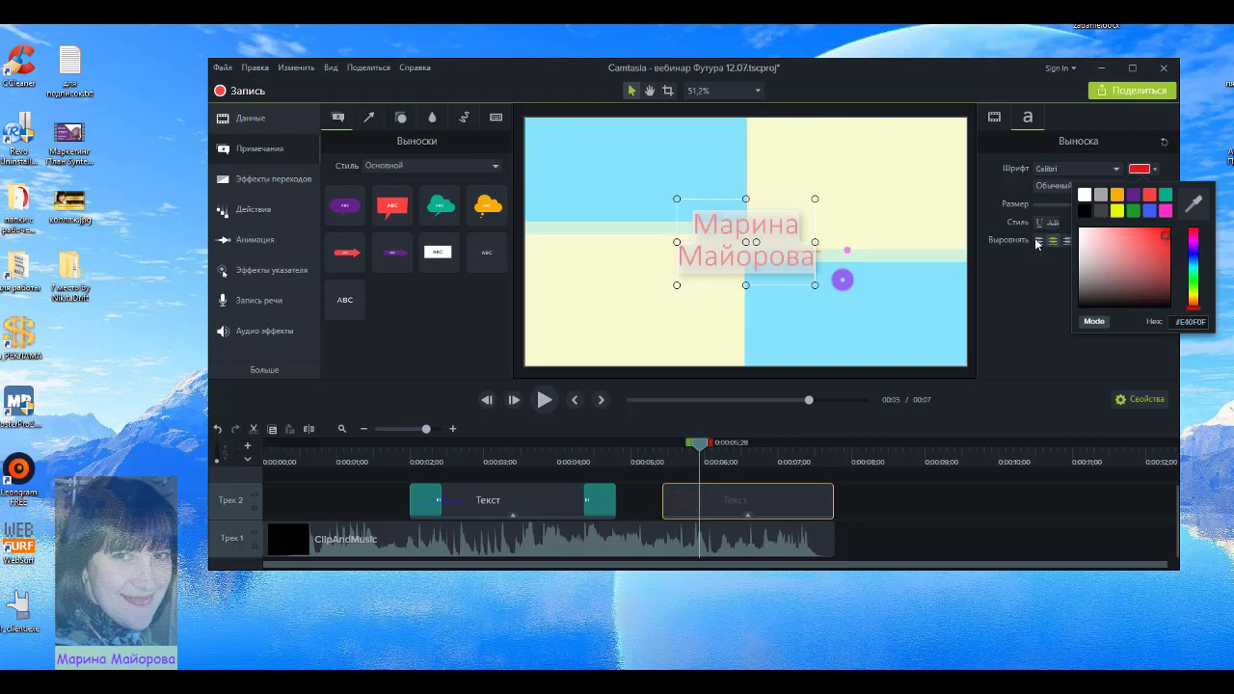
Step: Make the name title bold (Жирный) at size 128 and enlarge its text box to cover most of the frame
{"action": "left_click", "coordinate": [1095, 186]}
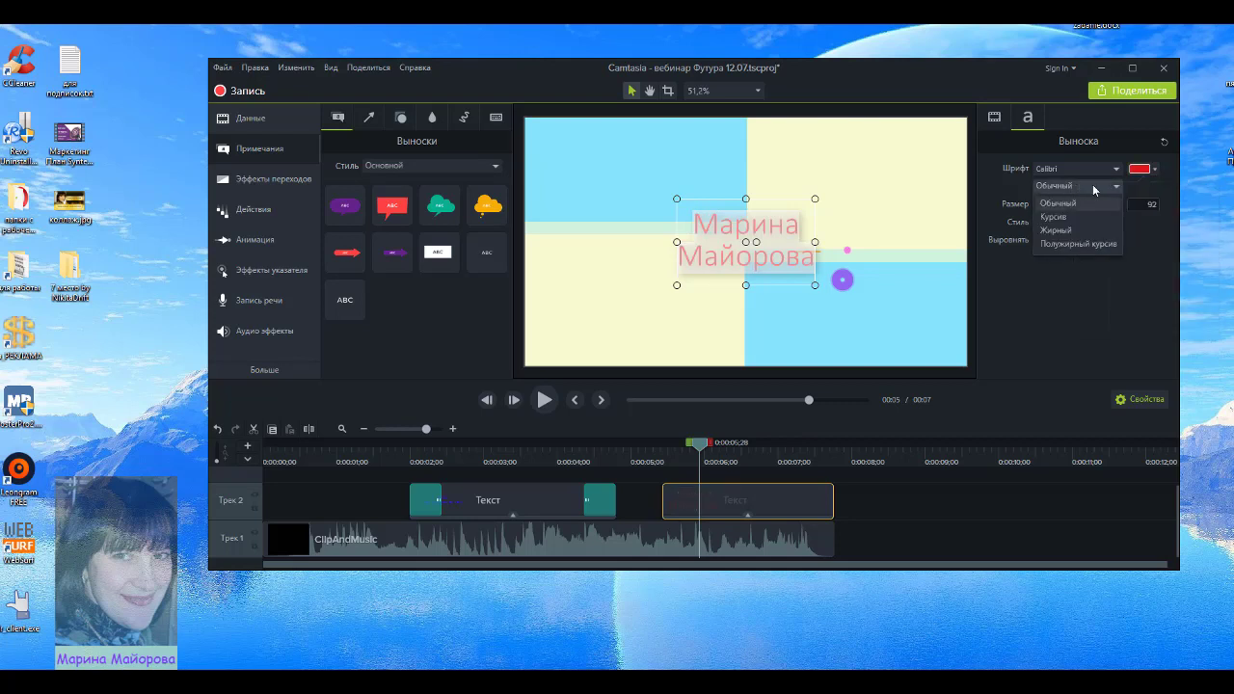
{"action": "left_click", "coordinate": [1063, 232]}
{"action": "left_click_drag", "start_coordinate": [1091, 204], "coordinate": [1123, 209]}
{"action": "left_click_drag", "start_coordinate": [847, 303], "coordinate": [909, 347]}
{"action": "left_click_drag", "start_coordinate": [646, 180], "coordinate": [554, 128]}
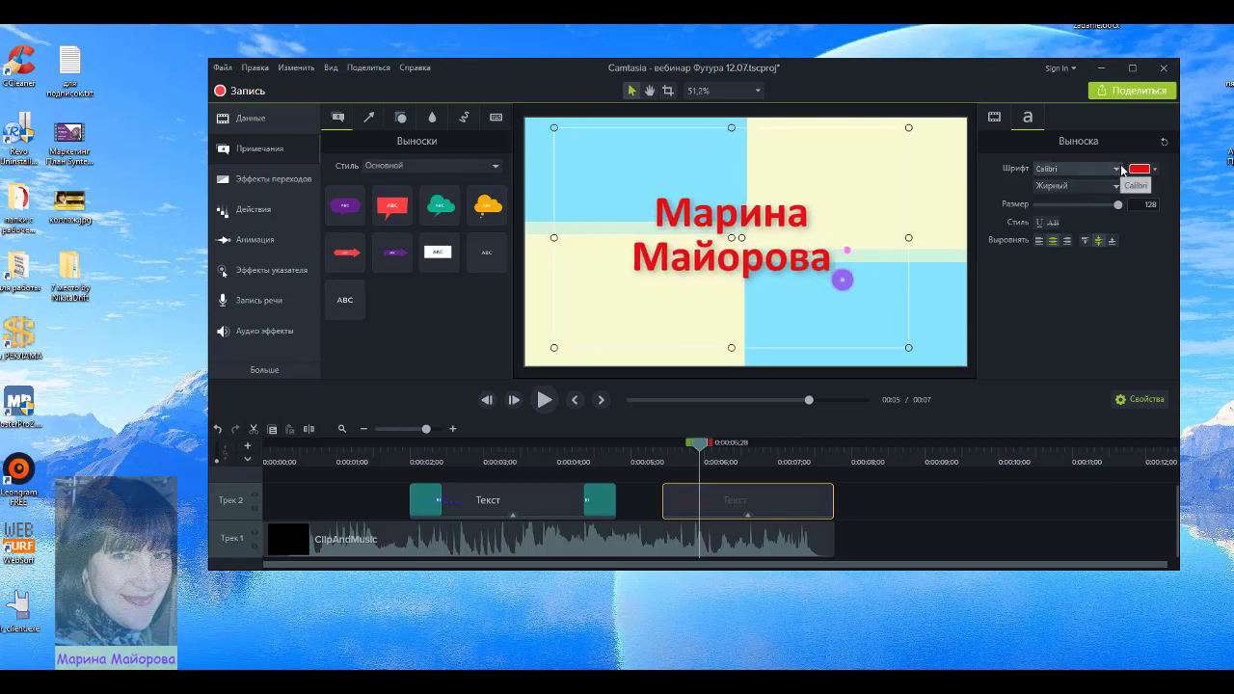
Step: Try Castellar and Century on the name title, set its font to Cooper Black, and extend its text box toward the frame's lower-right corner
{"action": "left_click", "coordinate": [1118, 170]}
{"action": "left_click", "coordinate": [1065, 293]}
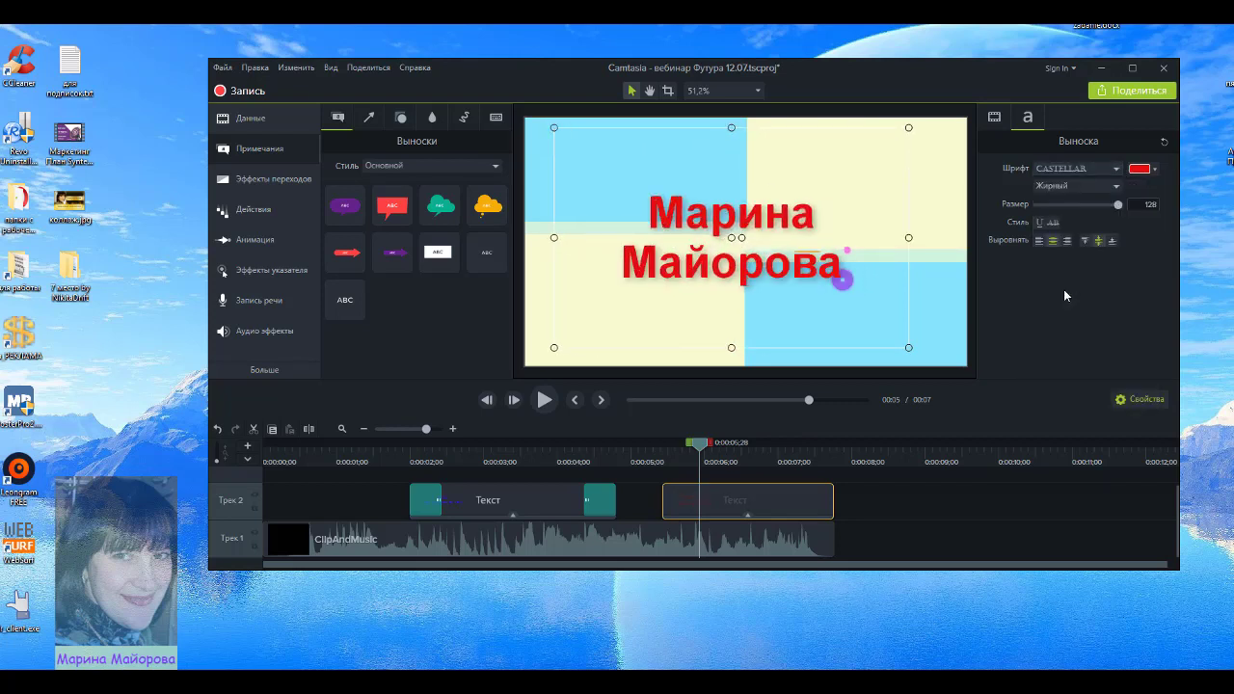
{"action": "left_click", "coordinate": [1118, 169]}
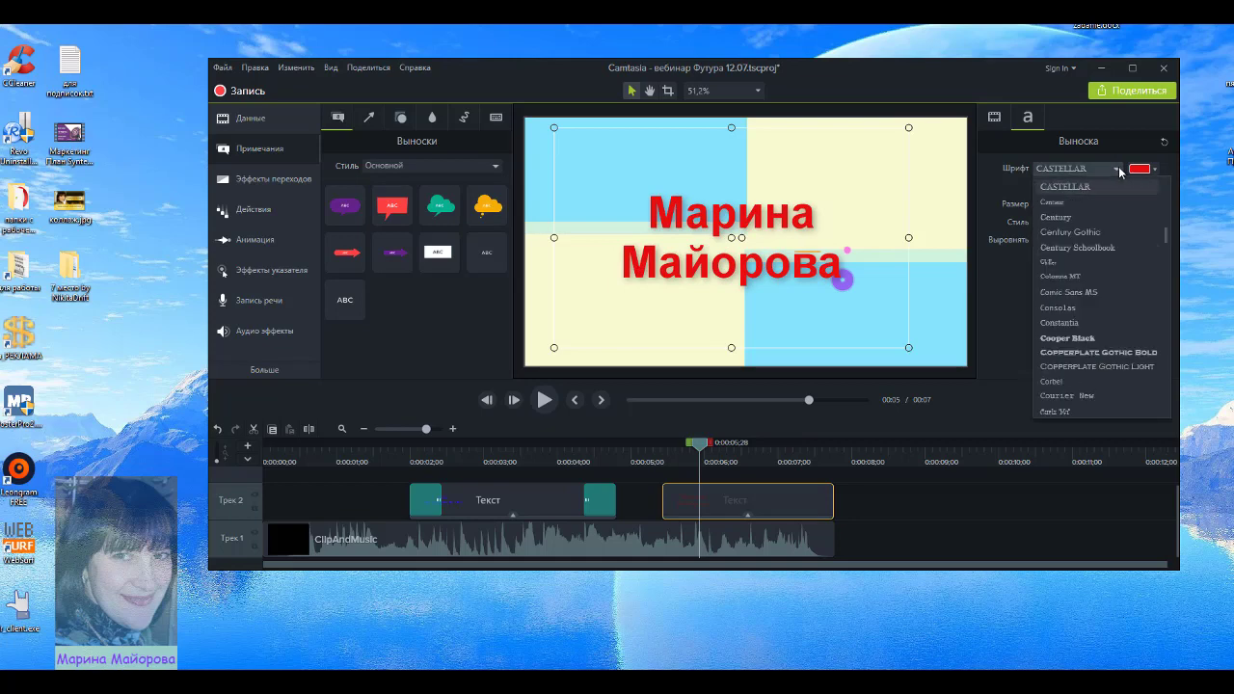
{"action": "left_click", "coordinate": [1089, 218]}
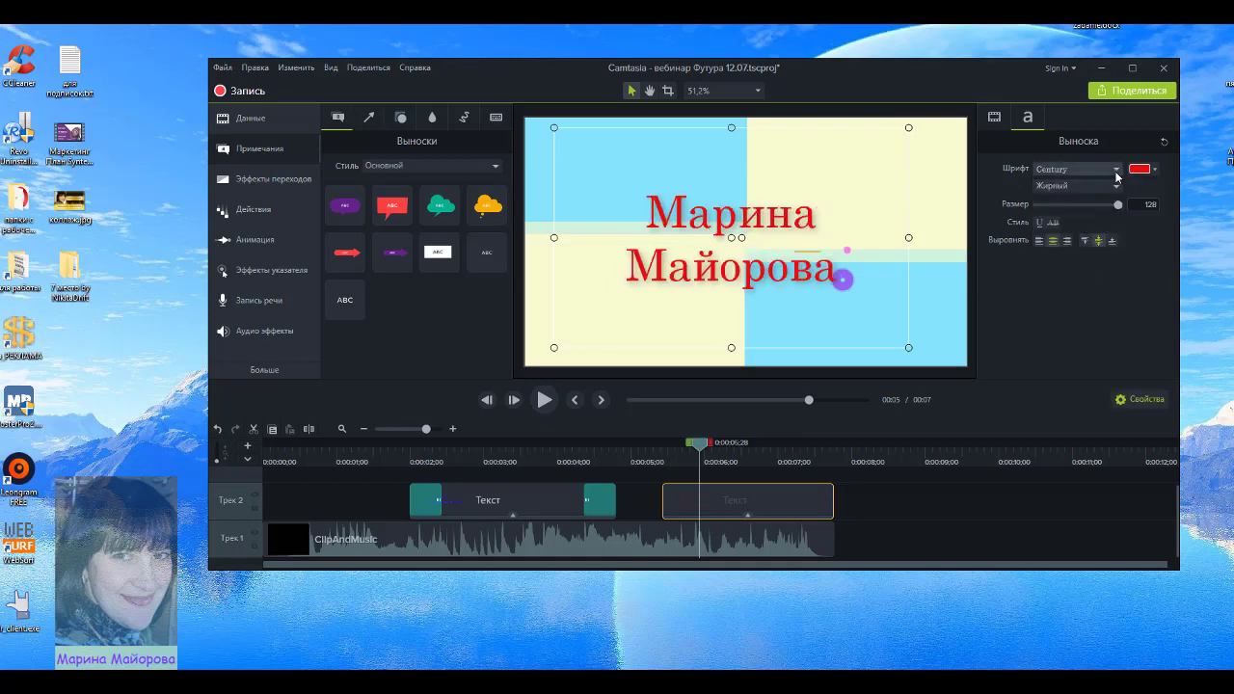
{"action": "left_click", "coordinate": [1116, 170]}
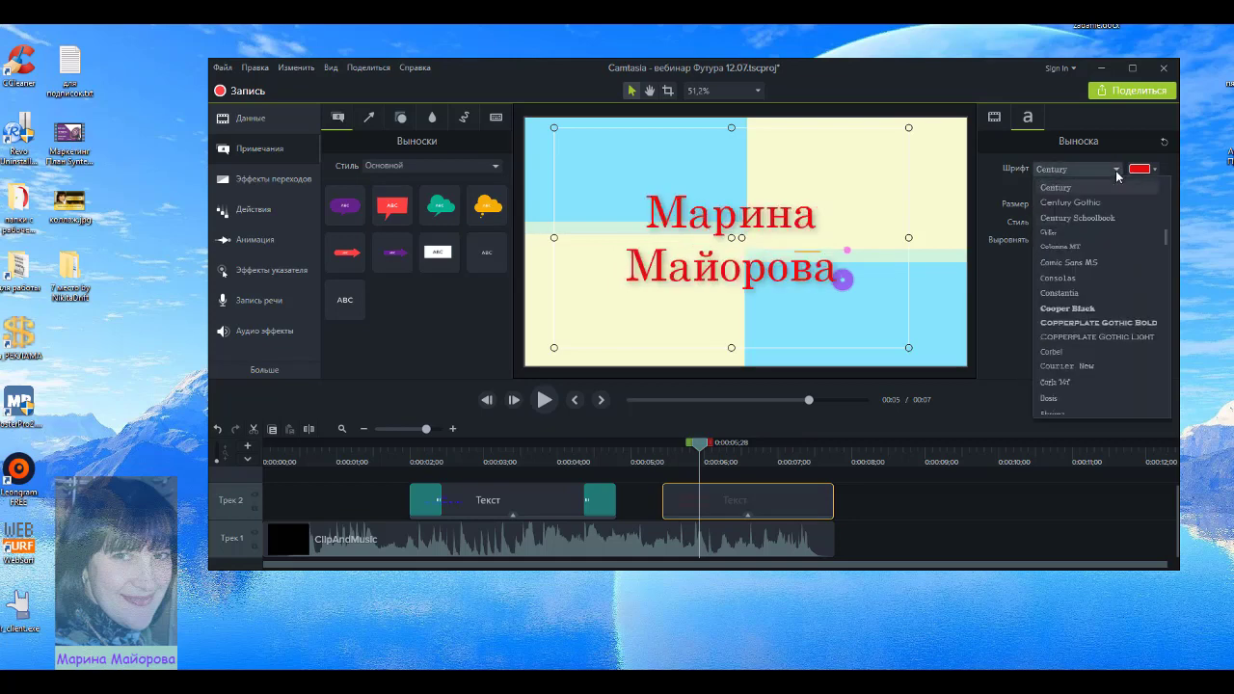
{"action": "left_click", "coordinate": [1073, 308]}
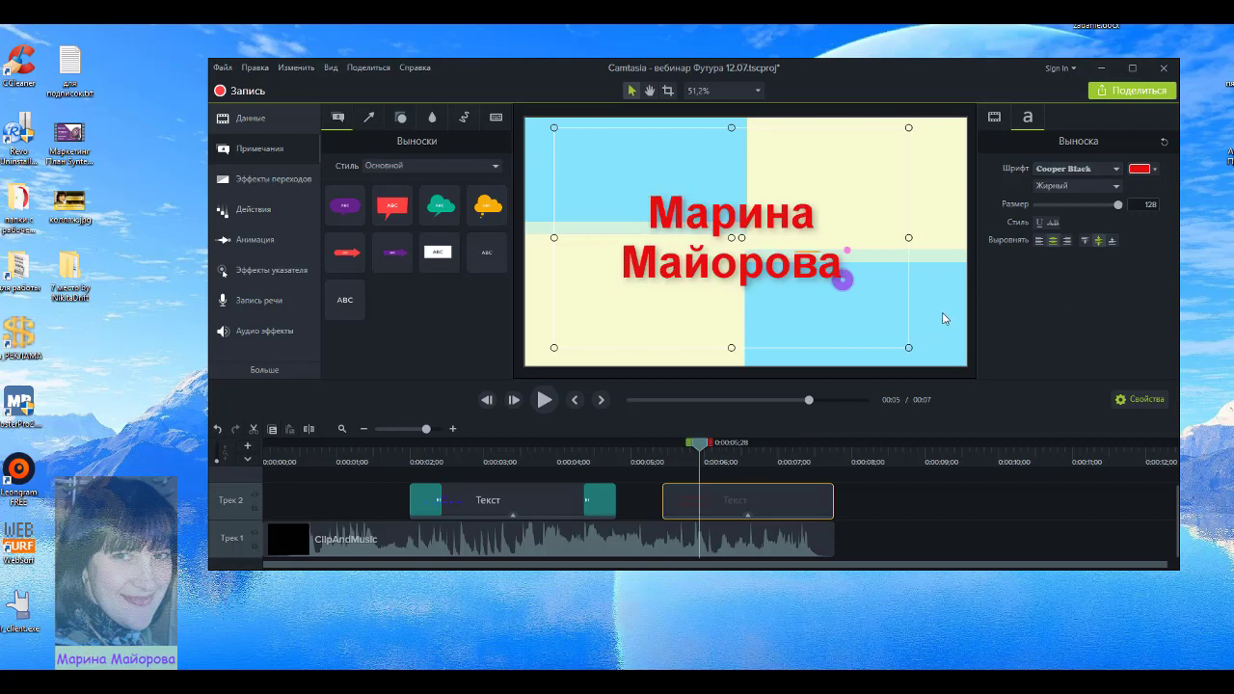
{"action": "left_click_drag", "start_coordinate": [908, 347], "coordinate": [954, 356]}
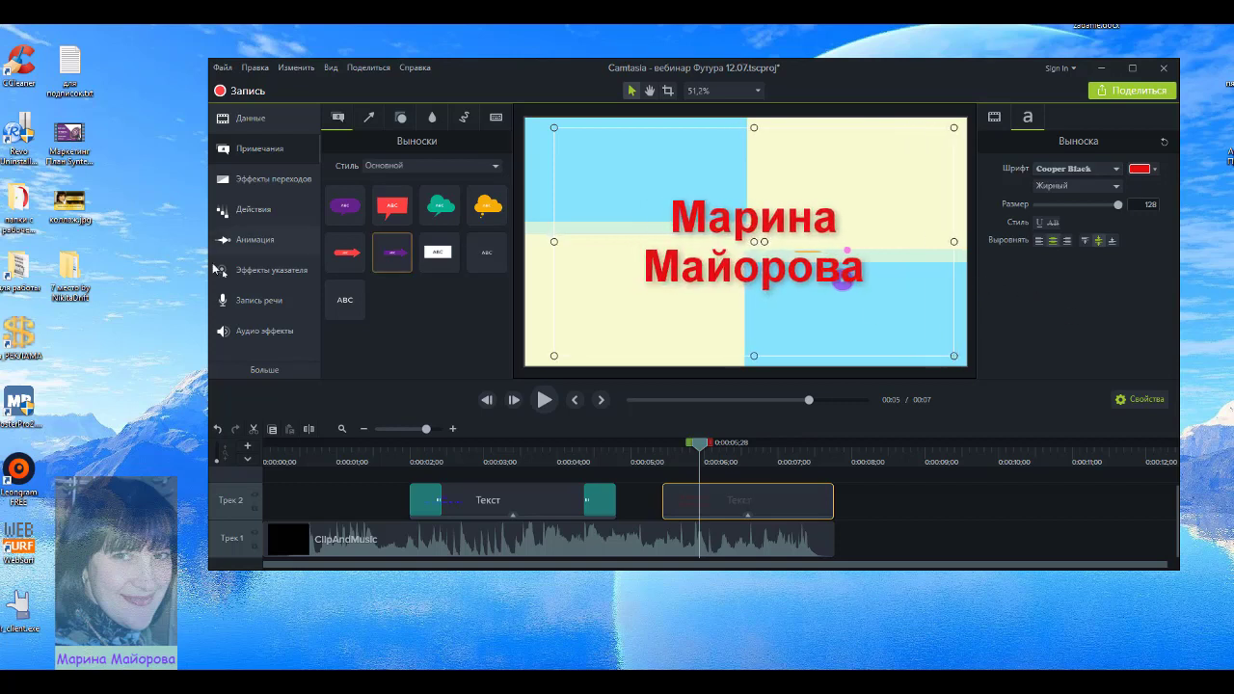
Step: Apply the scaling behaviour (Масштабирование) to the second text callout on track 2
{"action": "left_click", "coordinate": [253, 239]}
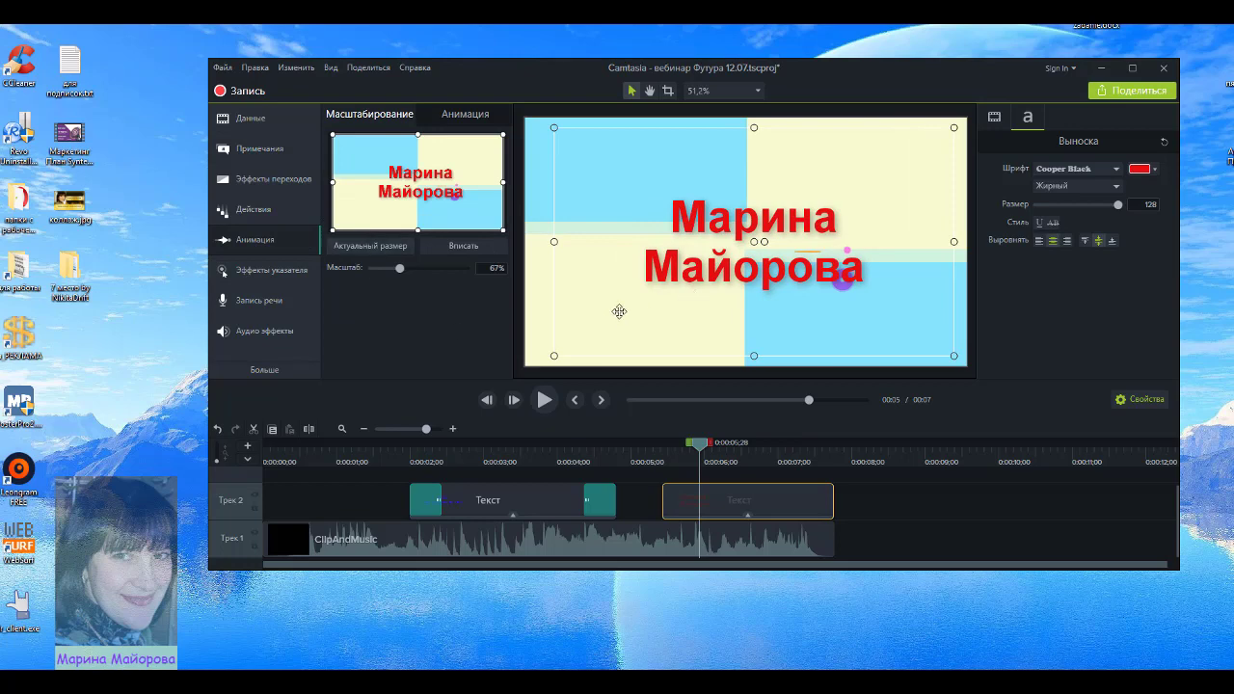
{"action": "left_click", "coordinate": [538, 334]}
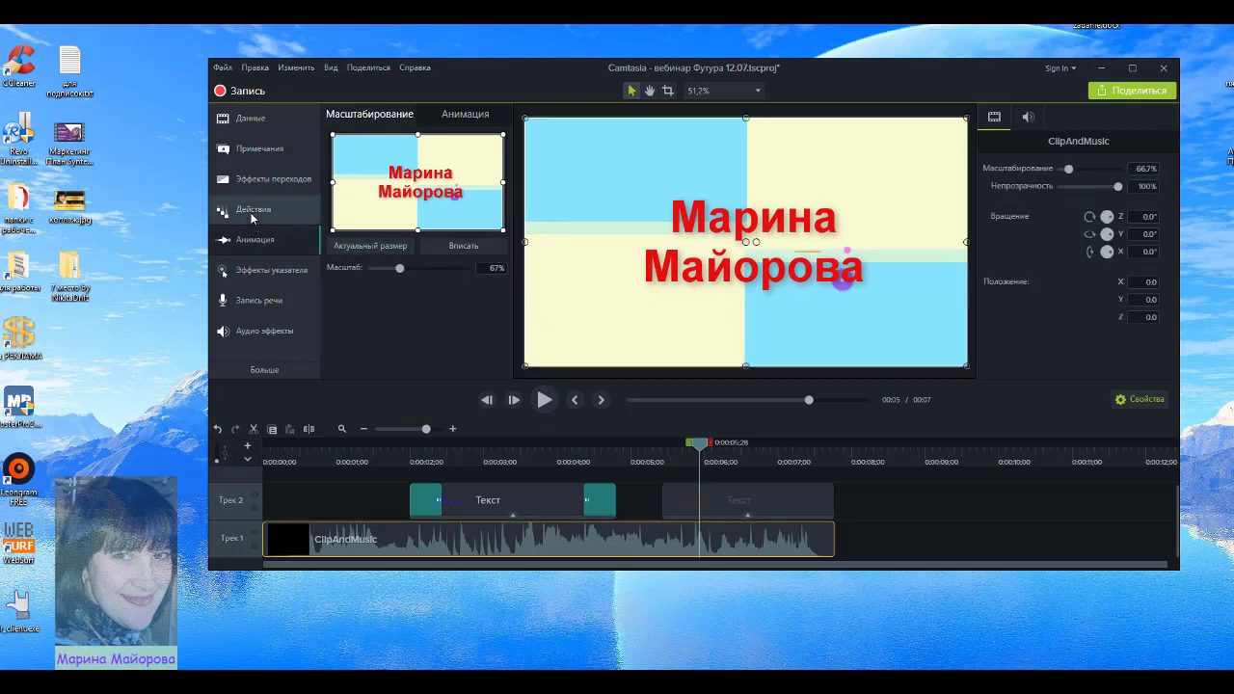
{"action": "left_click", "coordinate": [253, 209]}
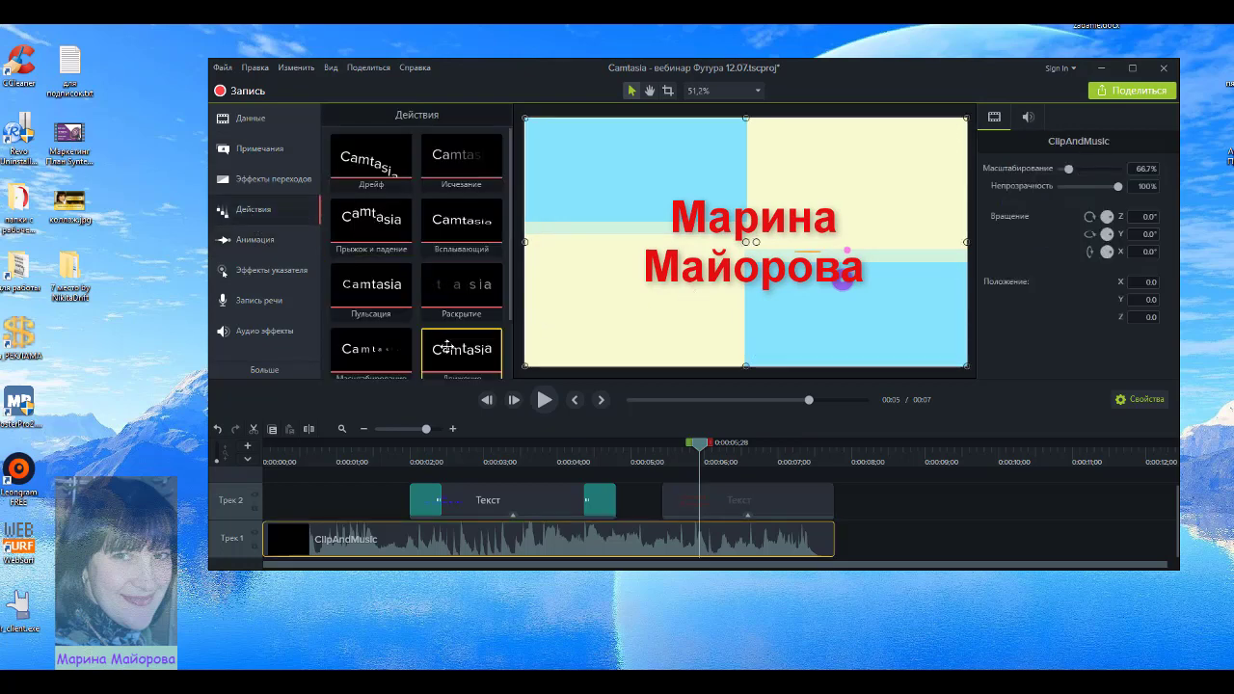
{"action": "left_click_drag", "start_coordinate": [384, 353], "coordinate": [719, 501]}
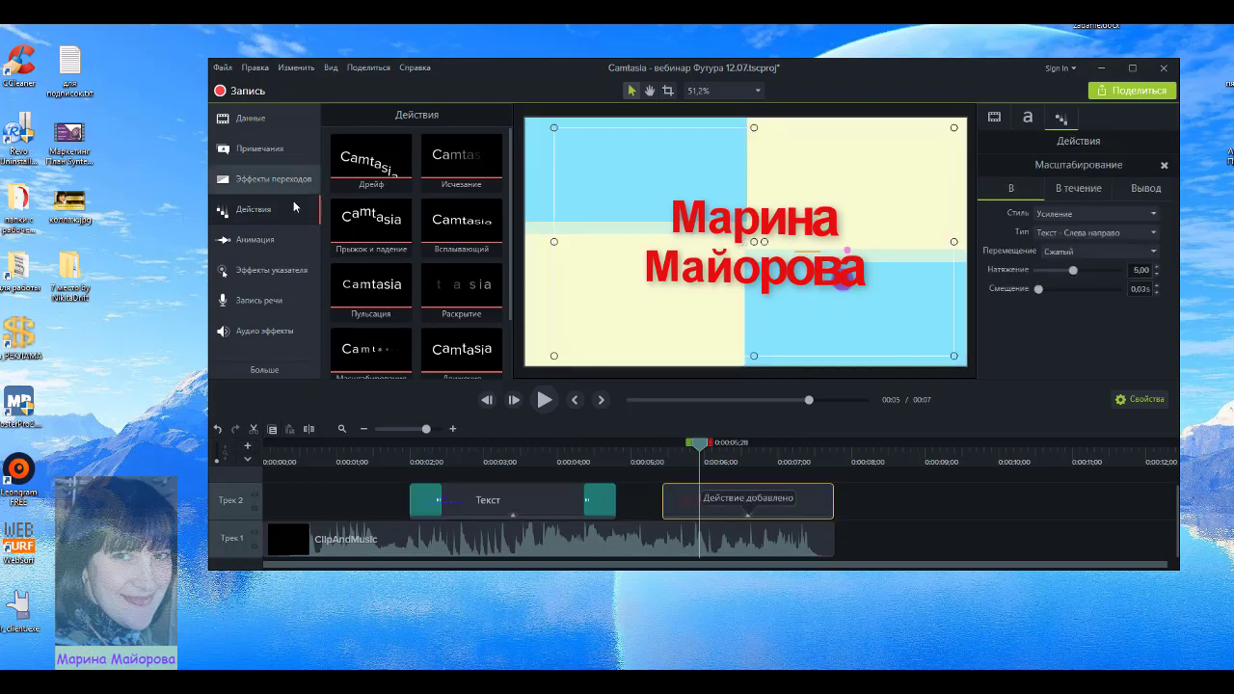
Step: Add the dissolve transition (Растворение) to both the start and the end of the second text callout
{"action": "left_click", "coordinate": [255, 149]}
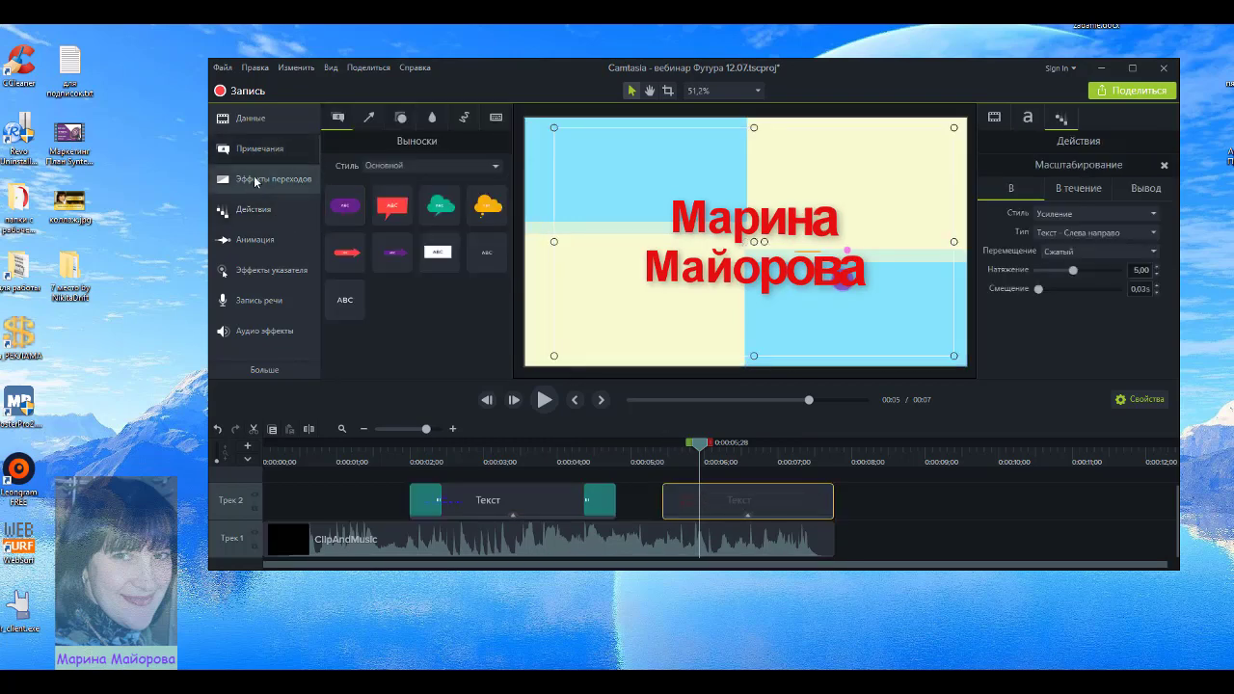
{"action": "left_click", "coordinate": [255, 181]}
{"action": "scroll", "coordinate": [401, 265], "scroll_direction": "down", "scroll_amount": 3}
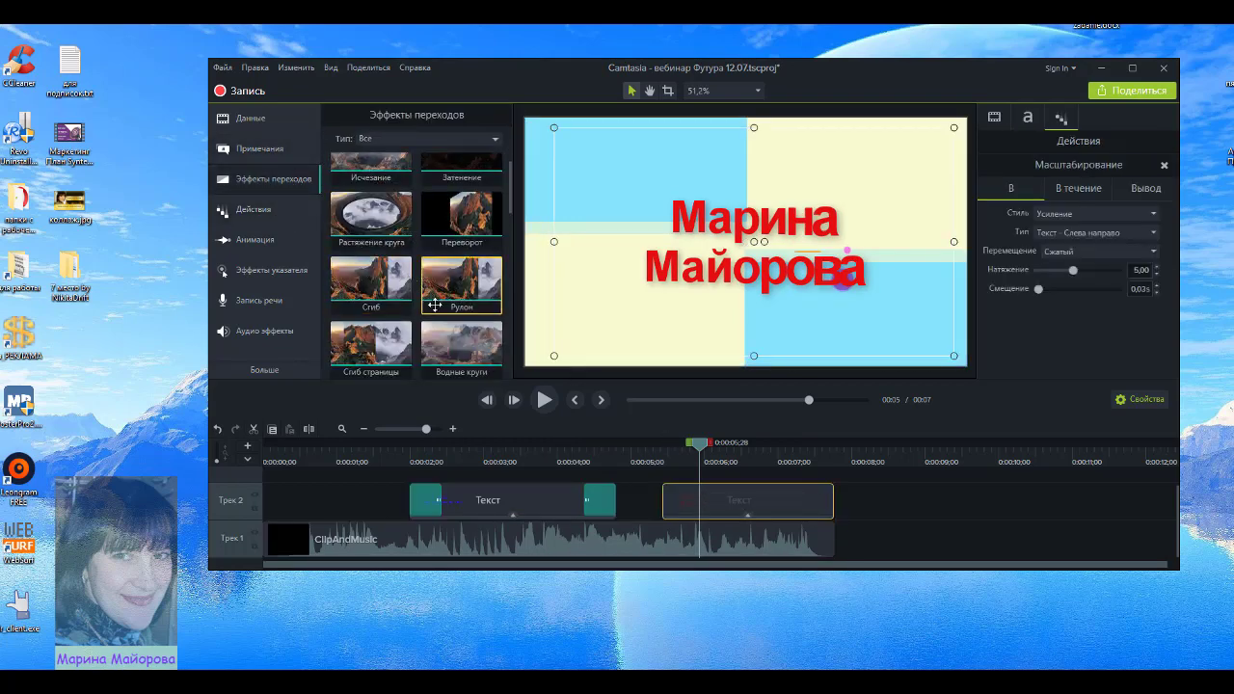
{"action": "scroll", "coordinate": [440, 337], "scroll_direction": "down", "scroll_amount": 5}
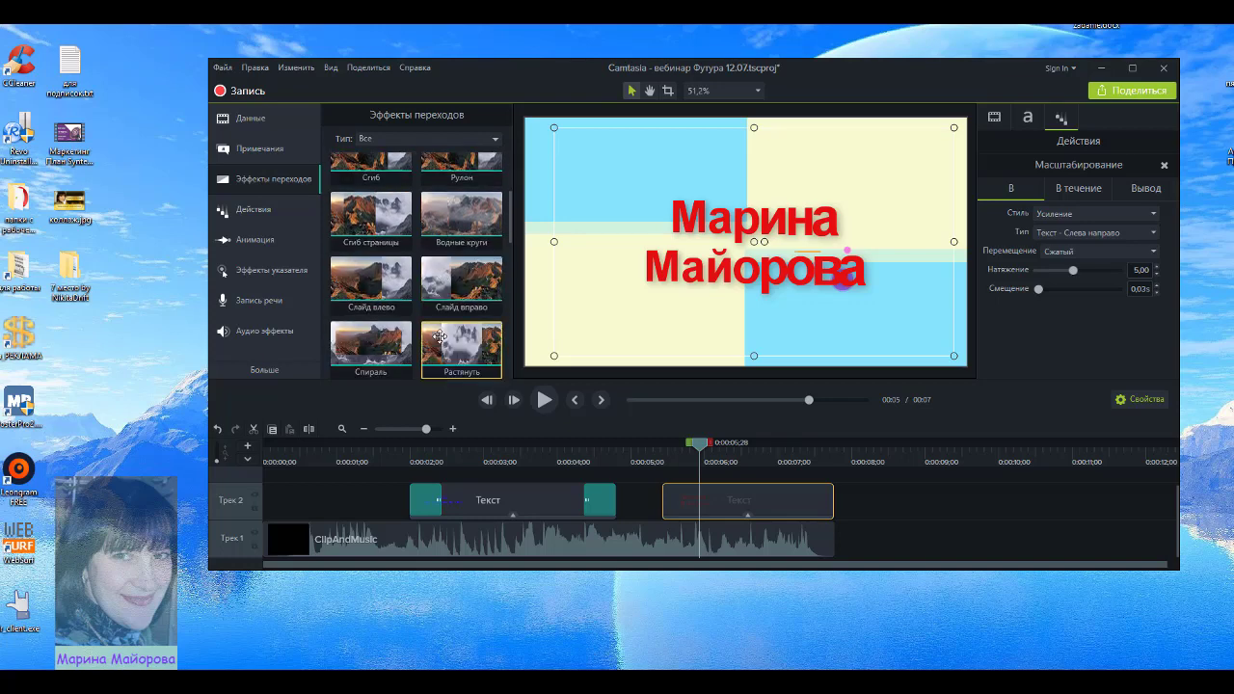
{"action": "left_click_drag", "start_coordinate": [448, 313], "coordinate": [732, 499]}
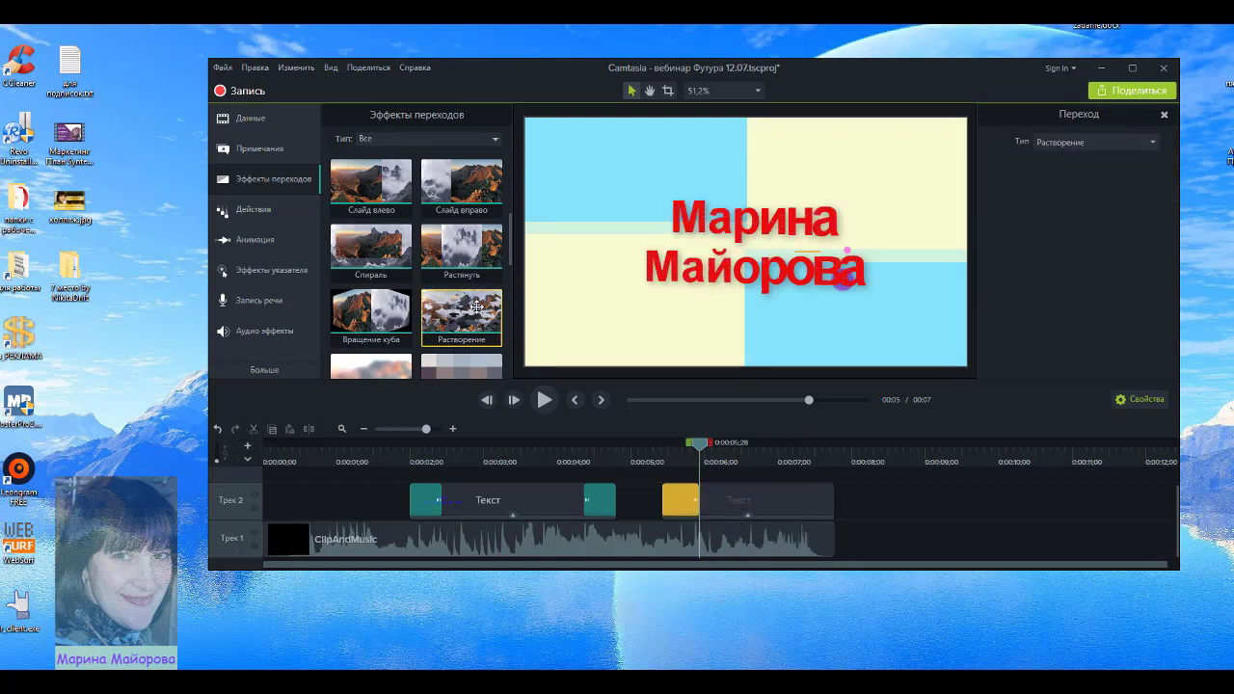
{"action": "left_click_drag", "start_coordinate": [476, 307], "coordinate": [803, 499]}
{"action": "left_click", "coordinate": [761, 503]}
{"action": "left_click", "coordinate": [726, 503]}
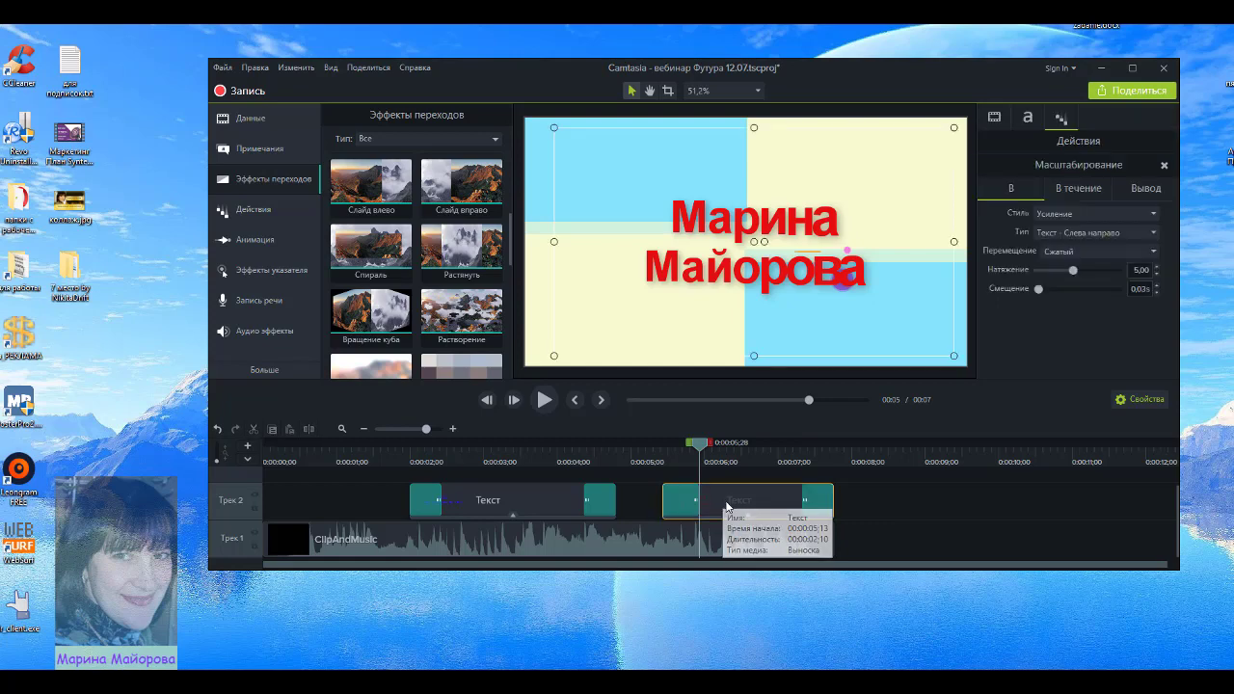
{"action": "left_click", "coordinate": [870, 538]}
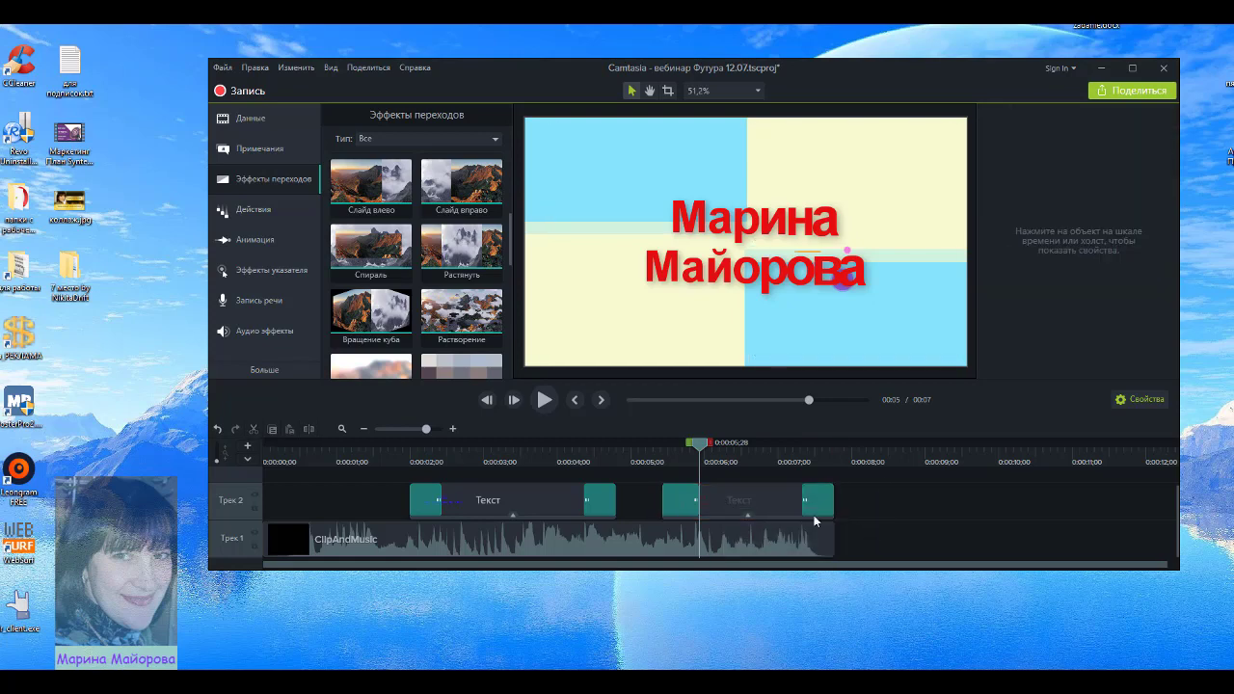
Step: Play the whole intro from the beginning, and return the playhead to 7;03 on the name title
{"action": "left_click", "coordinate": [249, 120]}
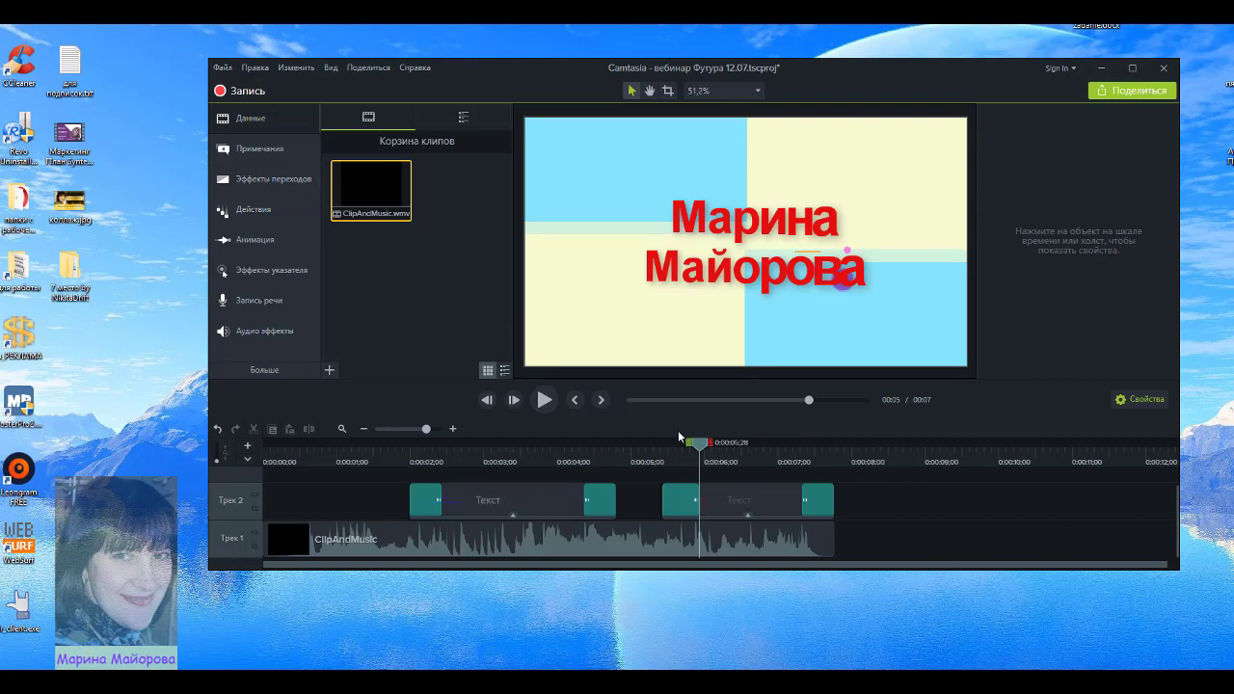
{"action": "left_click_drag", "start_coordinate": [703, 445], "coordinate": [264, 480]}
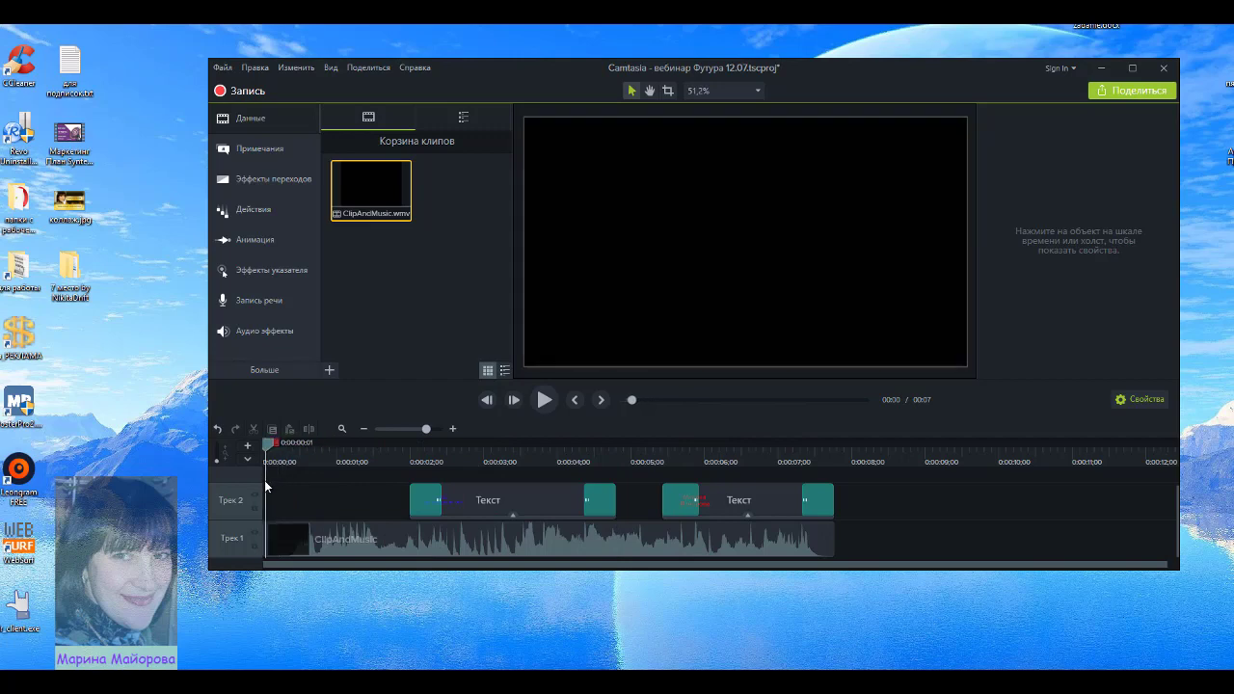
{"action": "left_click", "coordinate": [544, 401]}
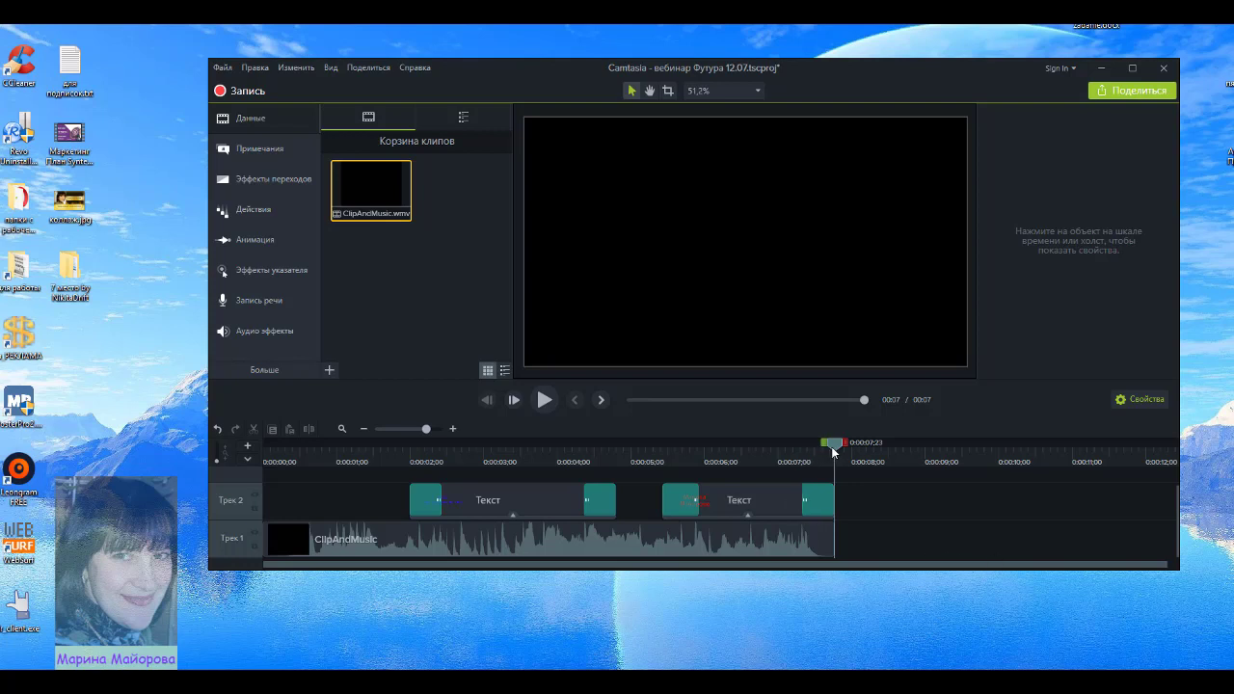
{"action": "left_click_drag", "start_coordinate": [834, 444], "coordinate": [786, 458]}
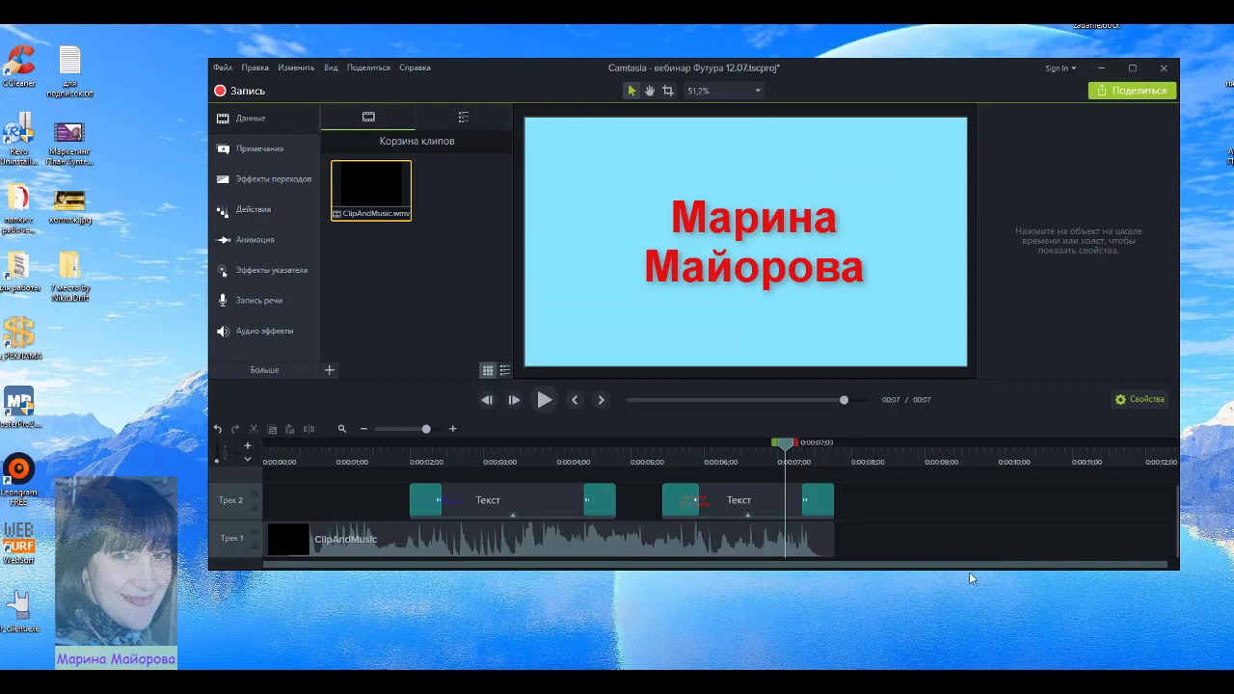
Step: Preview the summerwhistling track from the library's Music Tracks folder and close the preview
{"action": "left_click", "coordinate": [259, 122]}
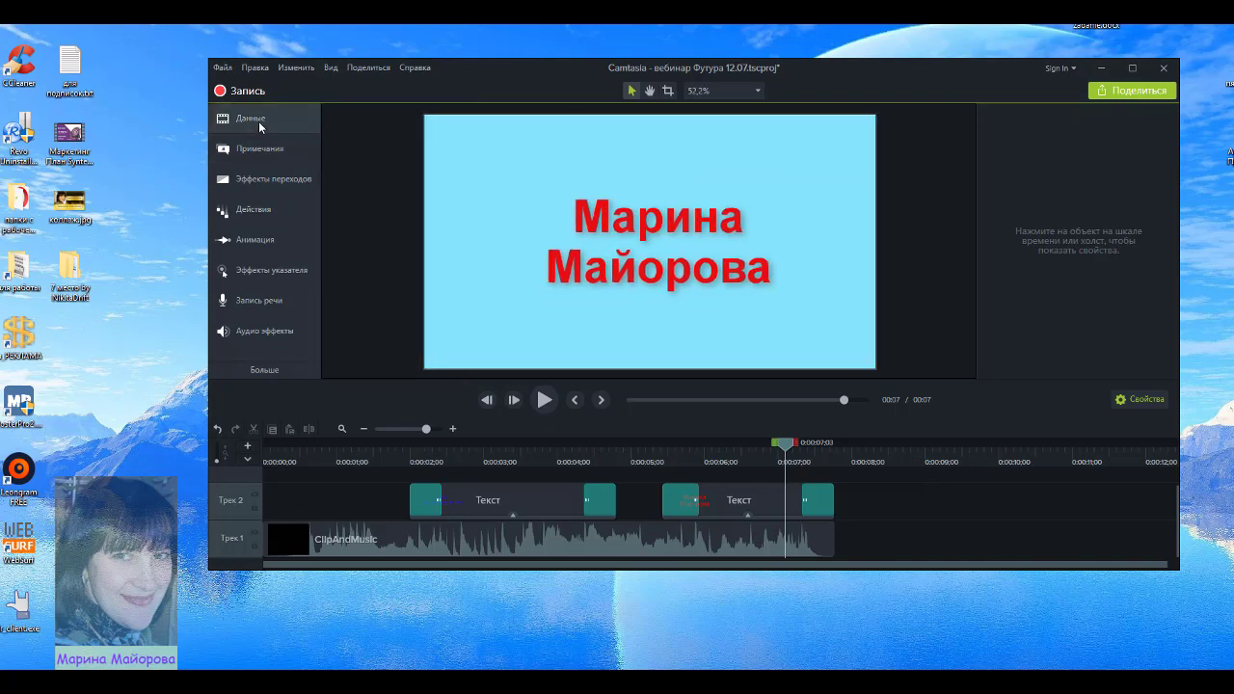
{"action": "left_click", "coordinate": [259, 122]}
{"action": "left_click", "coordinate": [464, 117]}
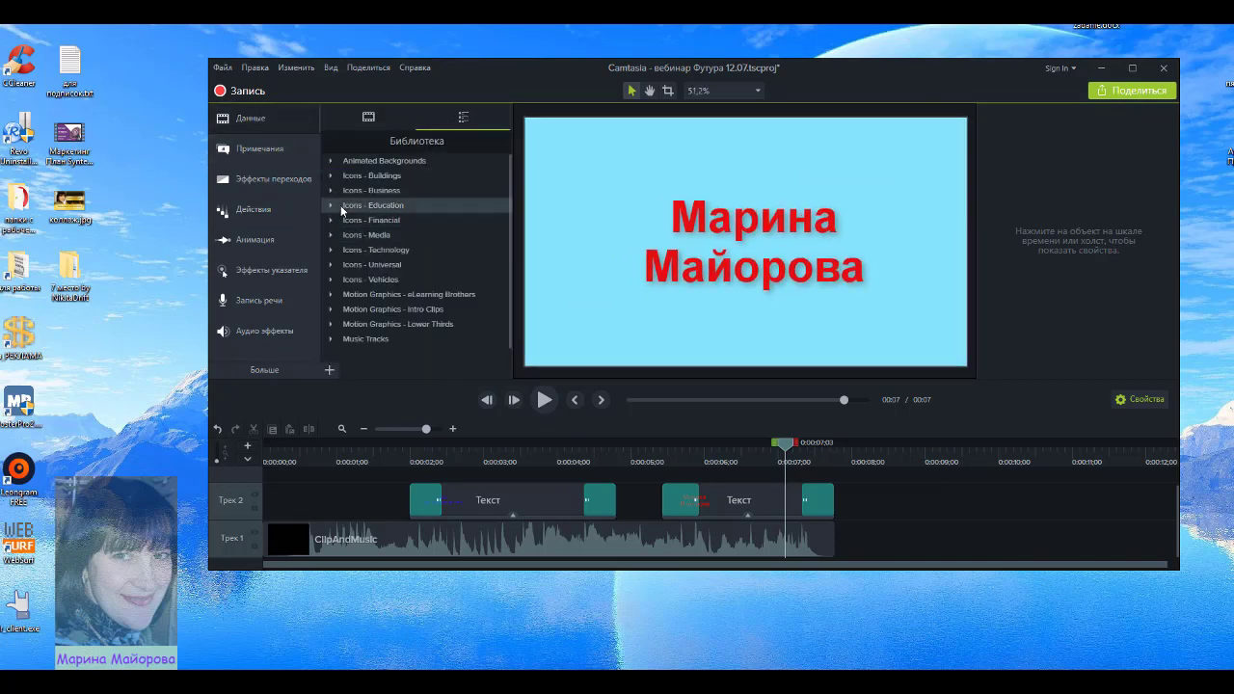
{"action": "scroll", "coordinate": [357, 249], "scroll_direction": "down", "scroll_amount": 1}
{"action": "left_click", "coordinate": [350, 327]}
{"action": "double_click", "coordinate": [391, 324]}
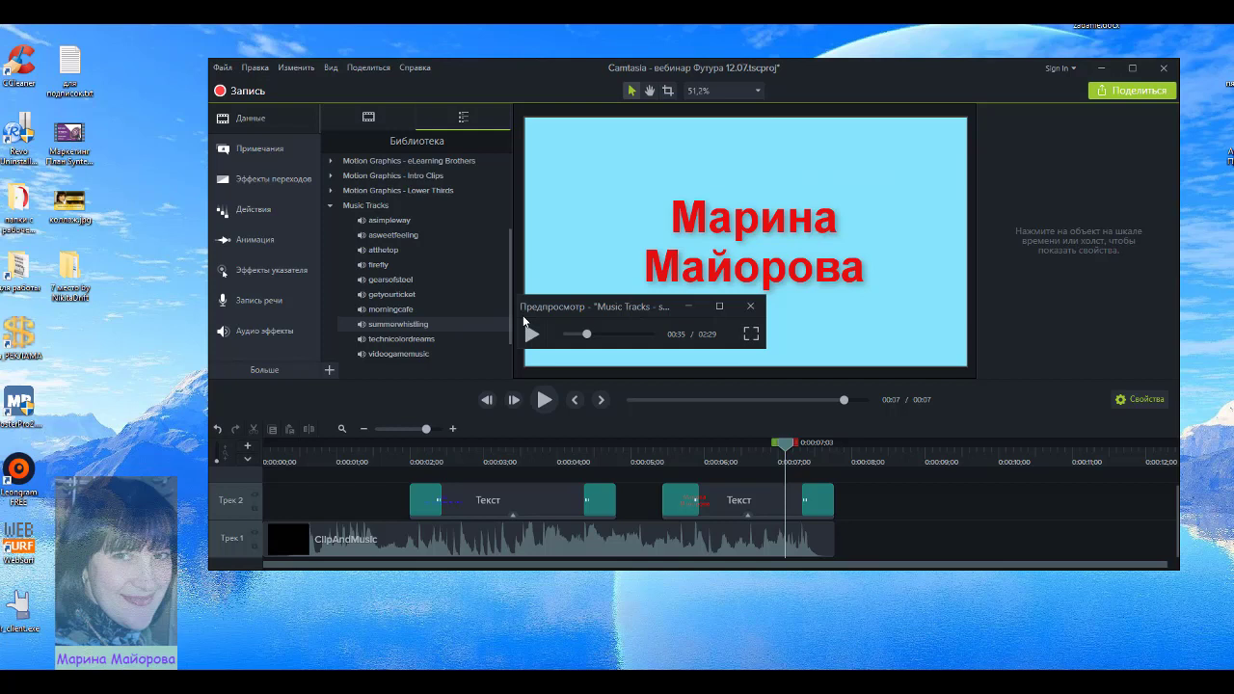
{"action": "left_click", "coordinate": [751, 306]}
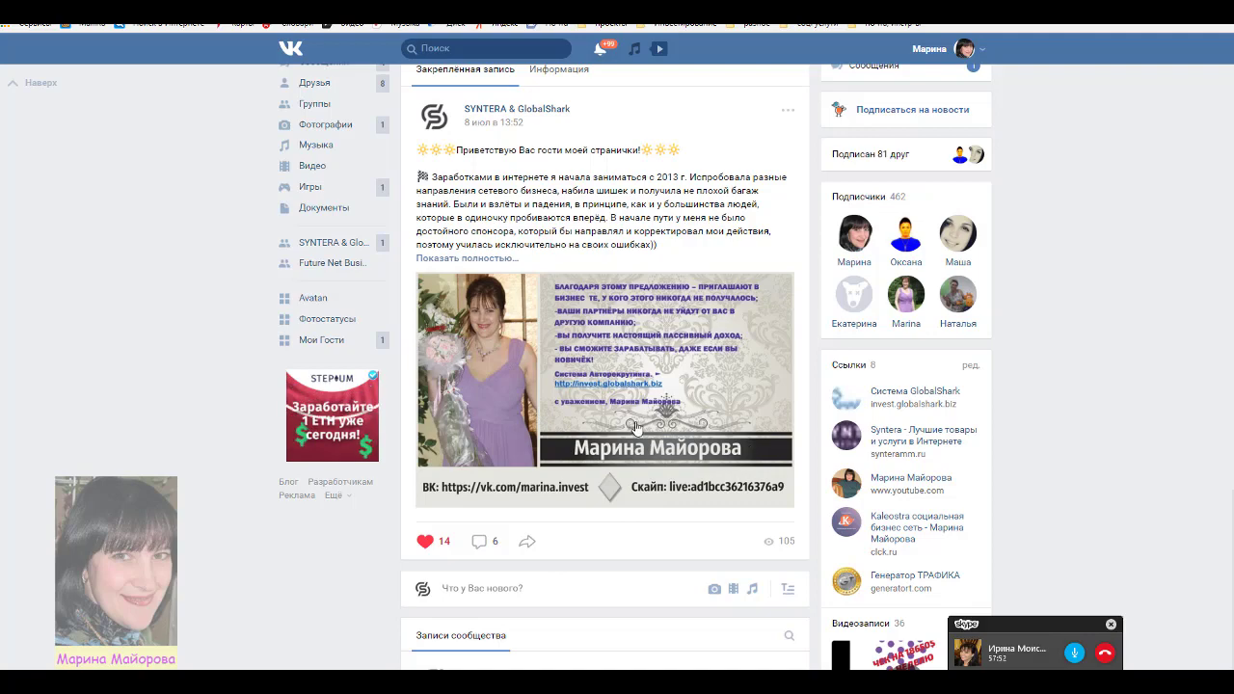
Step: On the VK page in the browser, look through the SYNTERA & GlobalShark community's posts down to the "Holidays..." photo collage
{"action": "scroll", "coordinate": [636, 427], "scroll_direction": "down", "scroll_amount": 15}
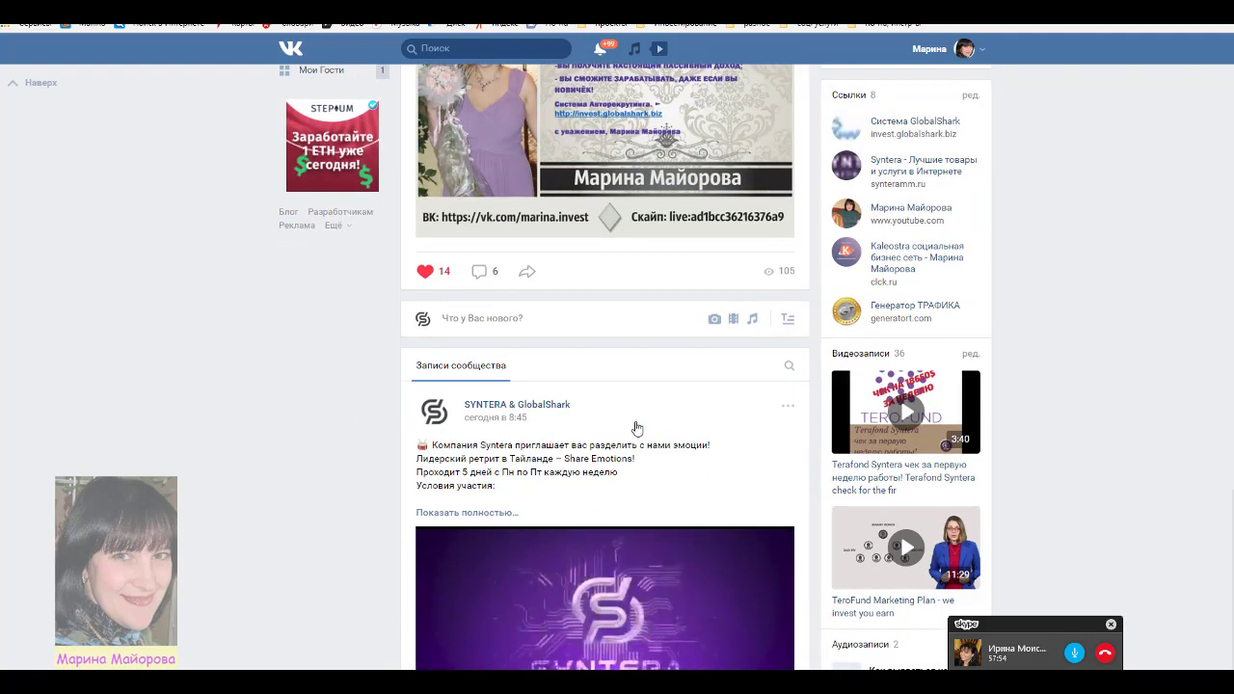
{"action": "scroll", "coordinate": [636, 427], "scroll_direction": "down", "scroll_amount": 1}
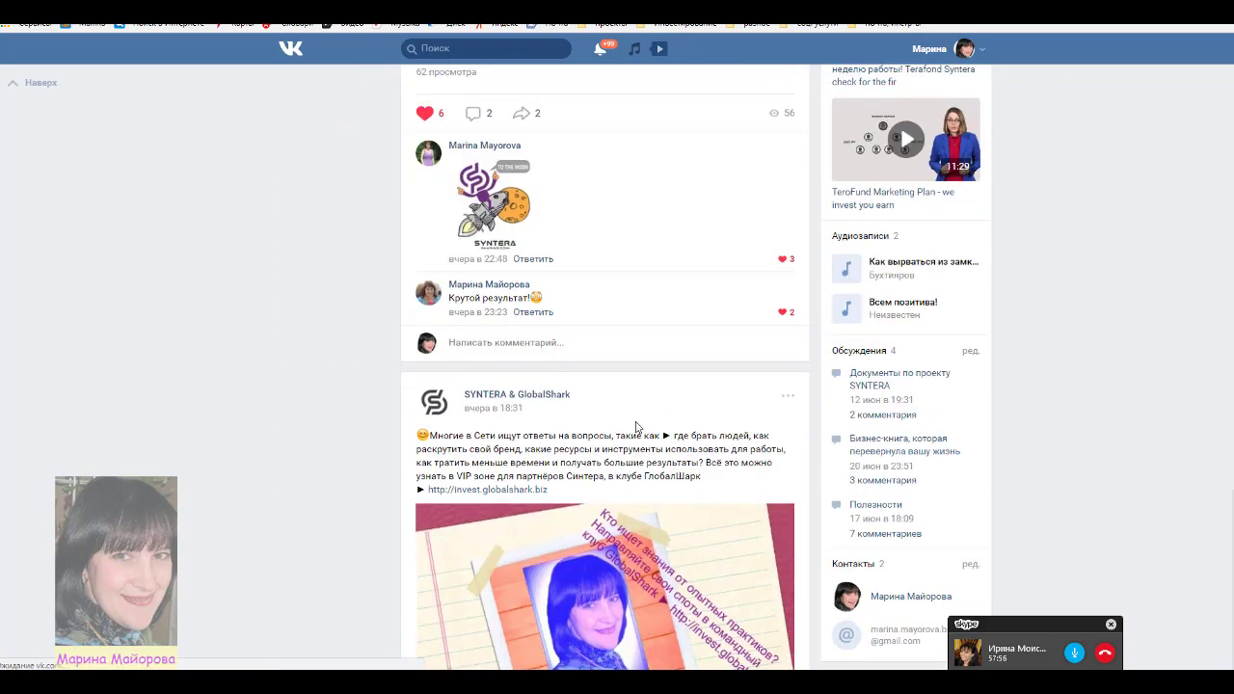
{"action": "key", "text": "Home"}
{"action": "scroll", "coordinate": [617, 421], "scroll_direction": "down", "scroll_amount": 6}
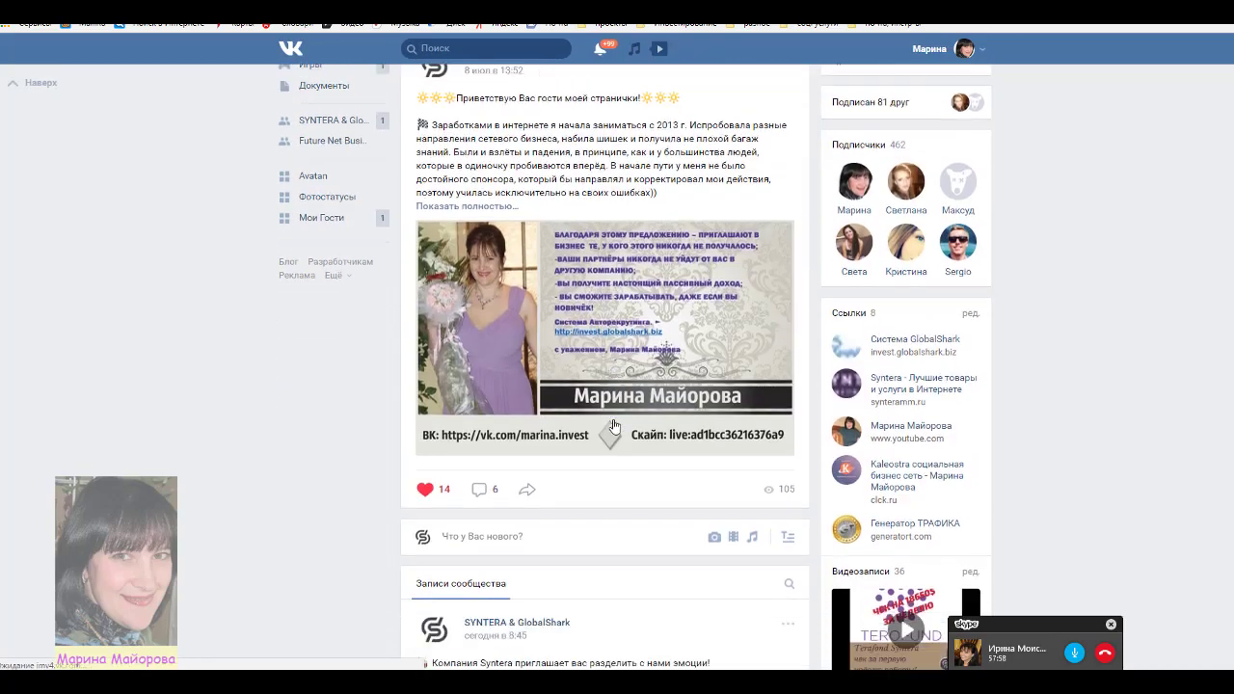
{"action": "scroll", "coordinate": [614, 425], "scroll_direction": "down", "scroll_amount": 10}
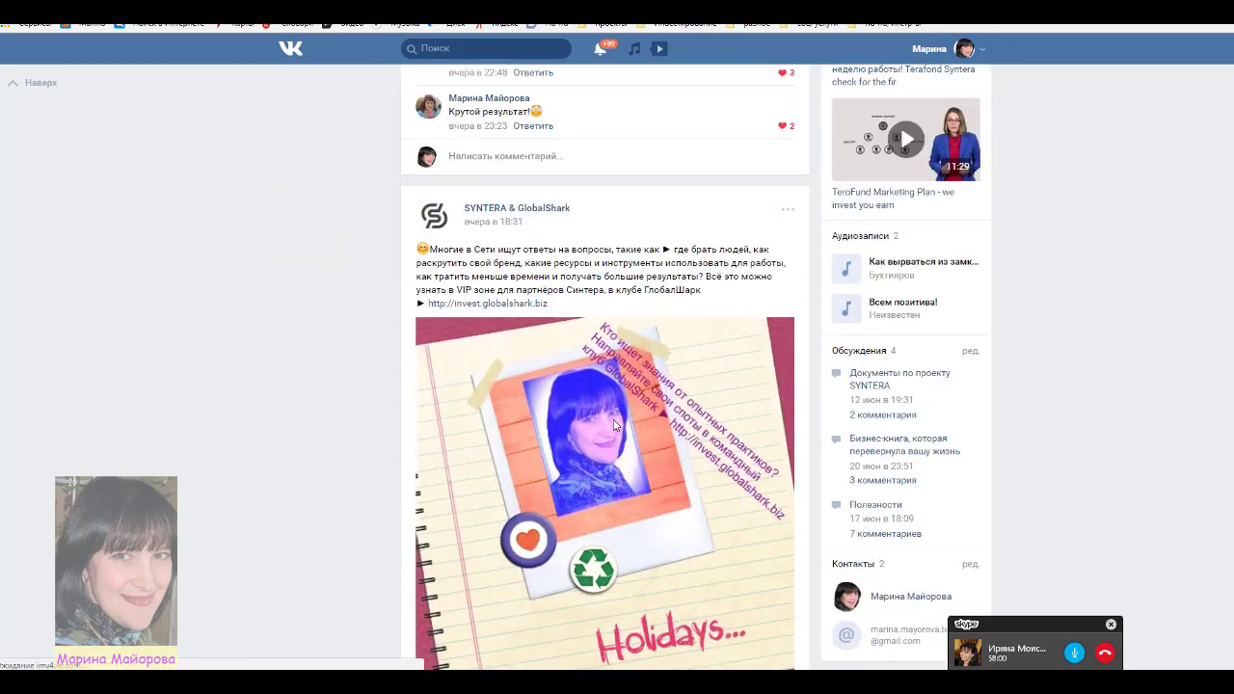
{"action": "scroll", "coordinate": [614, 426], "scroll_direction": "down", "scroll_amount": 1}
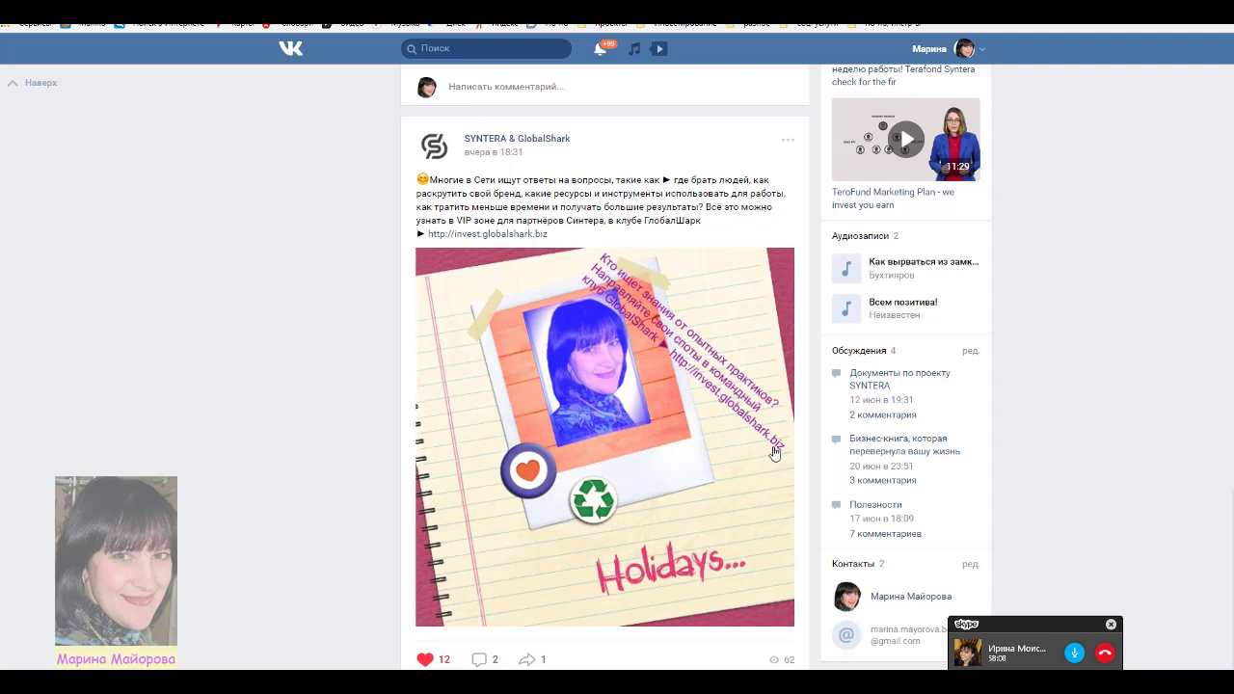
{"action": "scroll", "coordinate": [675, 459], "scroll_direction": "down", "scroll_amount": 1}
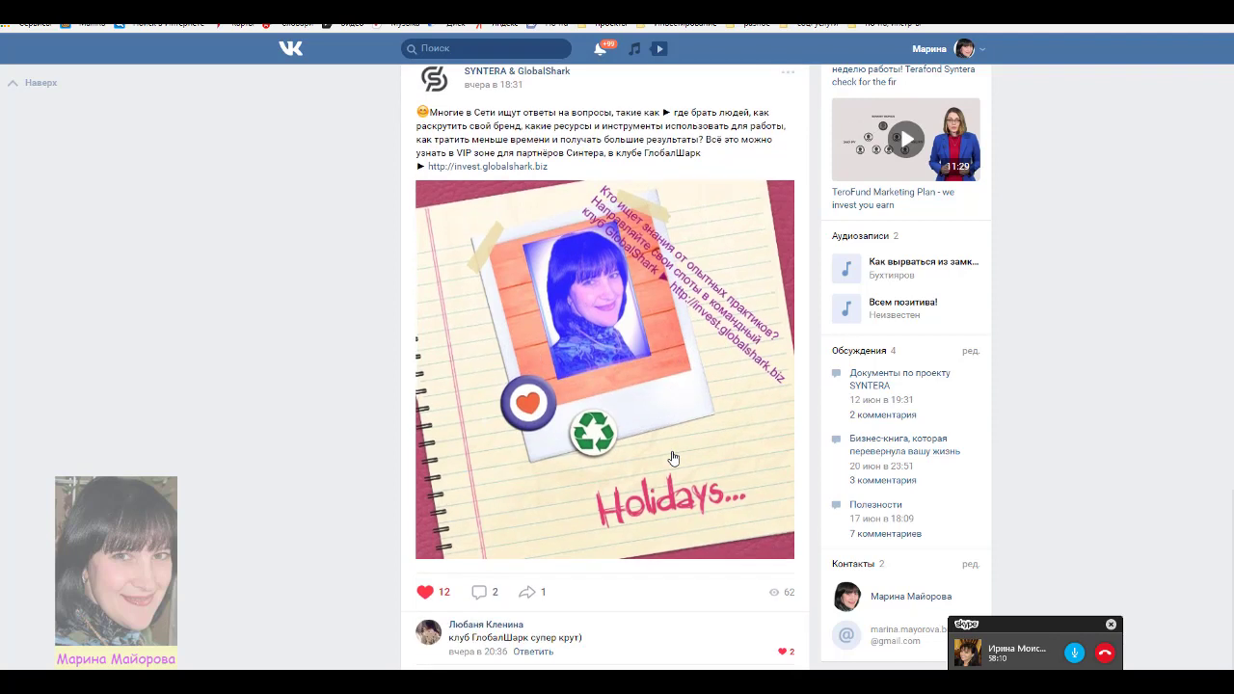